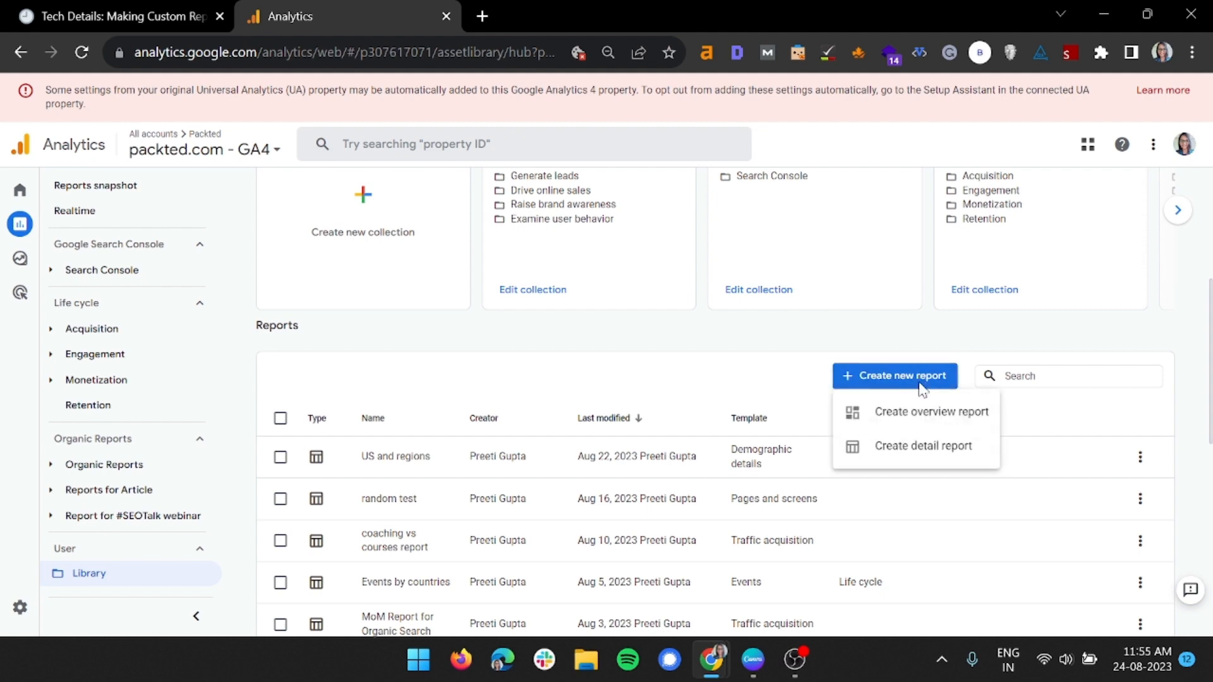
# - Create a new detail report from the Tech details template
pyautogui.click(900, 447)
pyautogui.scroll(-7, 900, 447)
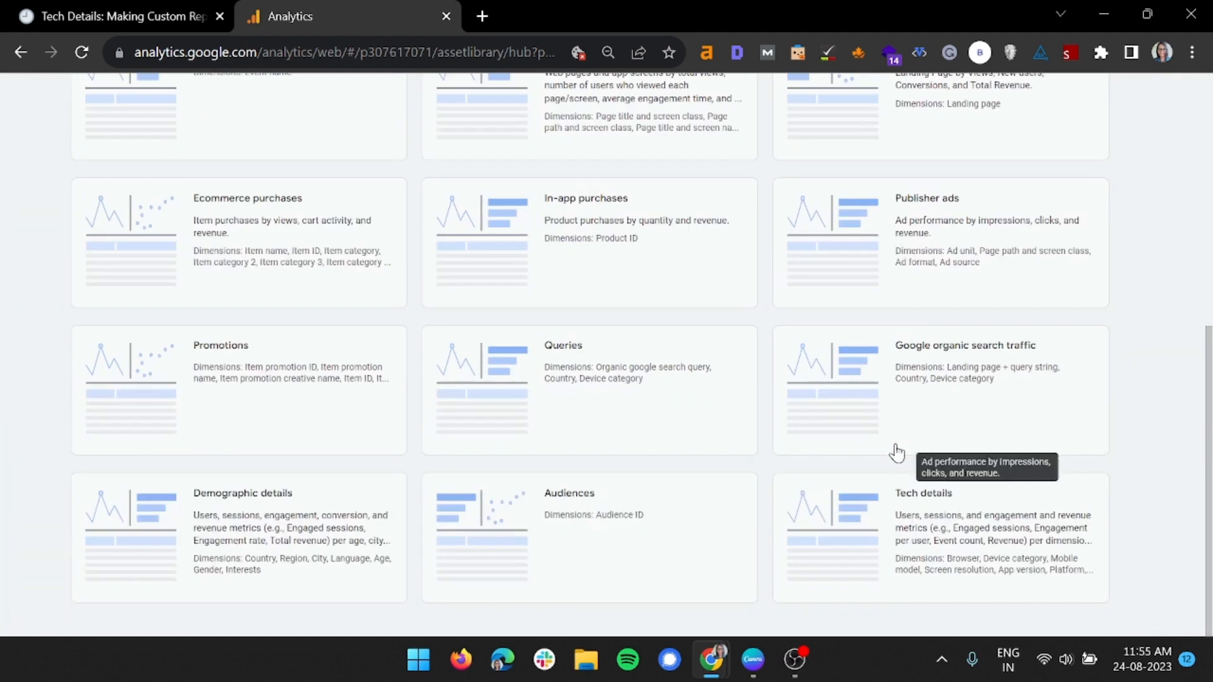
pyautogui.click(861, 558)
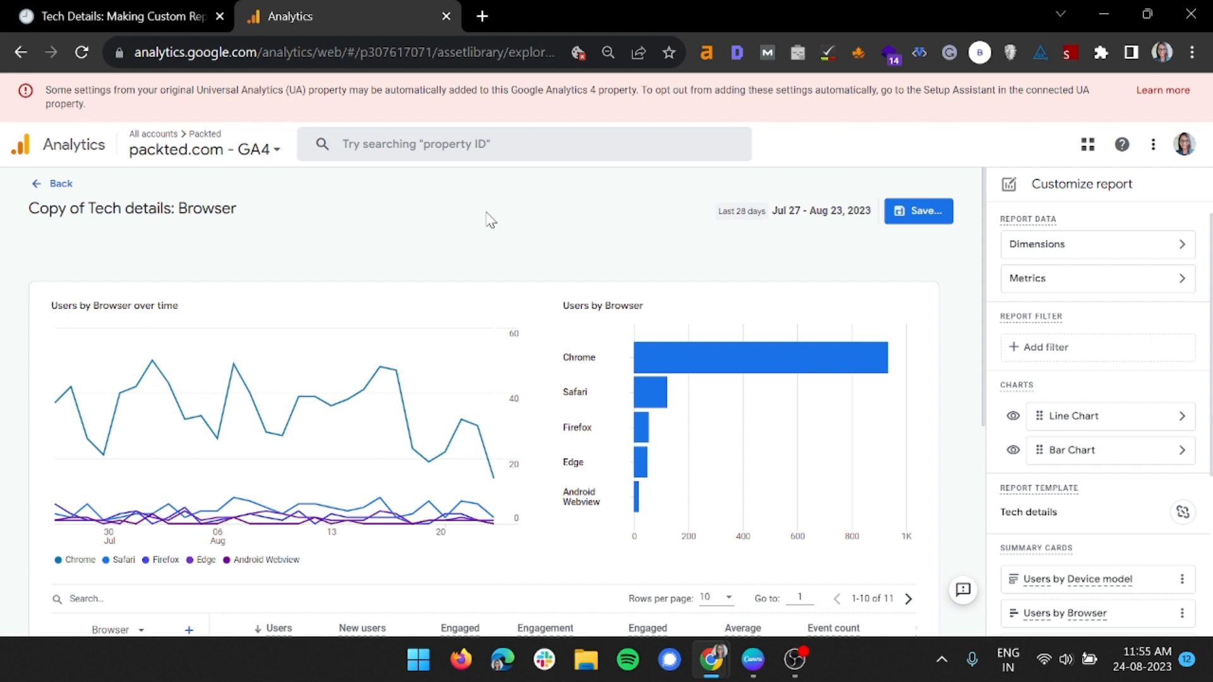
# - Set Device category as the report's default primary dimension and apply the change
pyautogui.click(1043, 252)
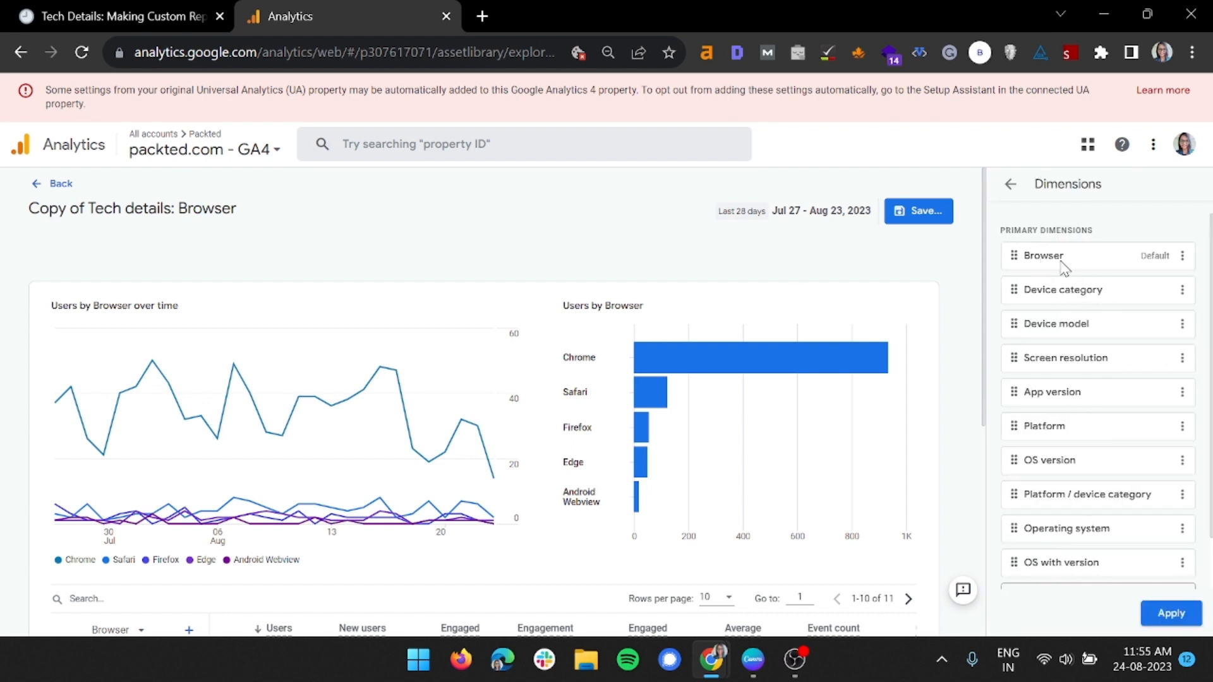
pyautogui.click(1183, 290)
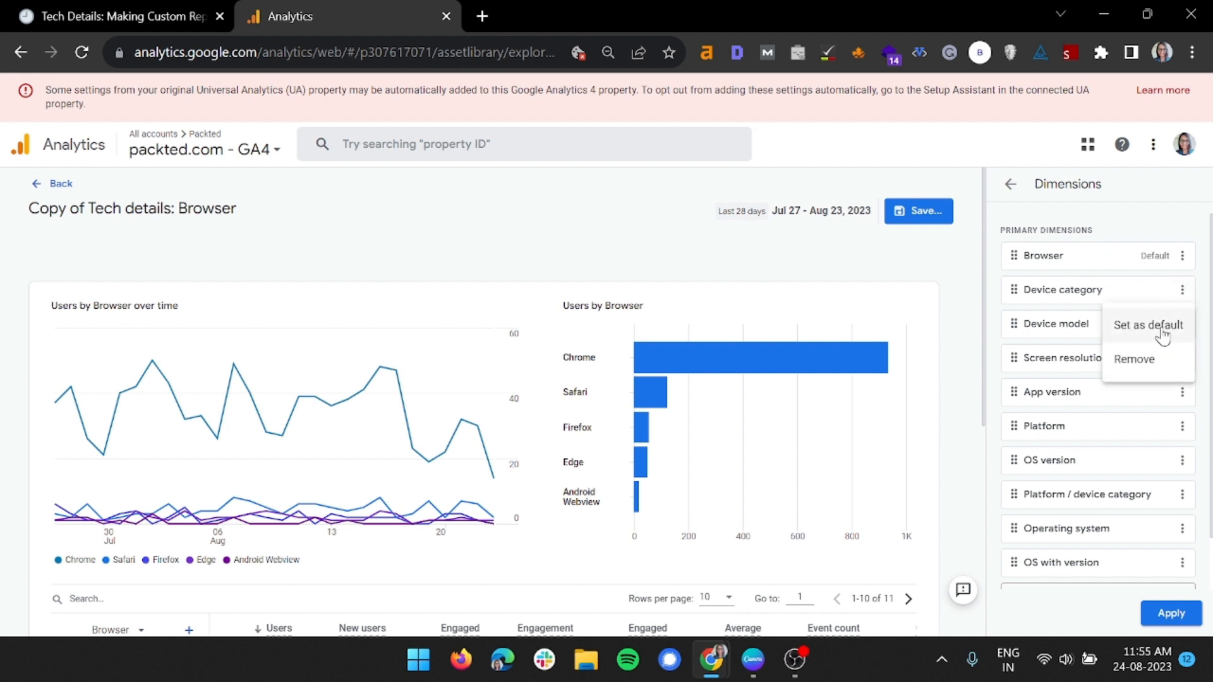
pyautogui.click(1164, 337)
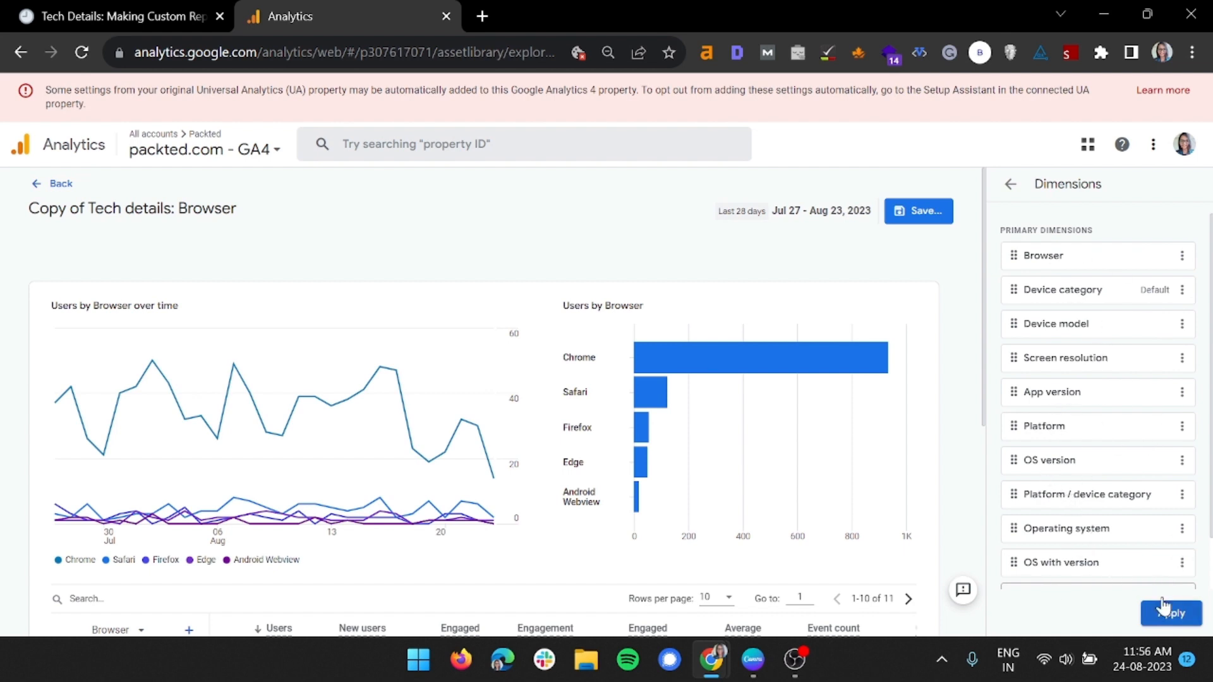
pyautogui.click(1162, 623)
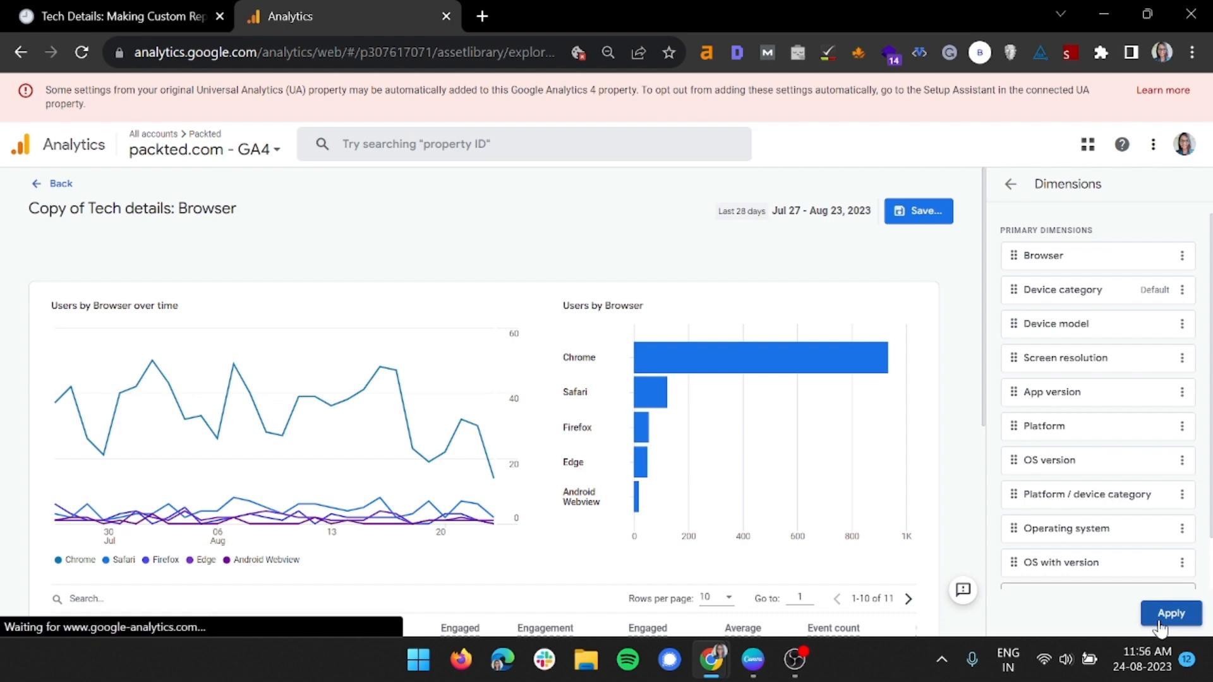
# - Remove Engagement rate, Engaged sessions per user, Average engagement time, Event count, Conversions and Total revenue from the report's metrics
pyautogui.click(1045, 292)
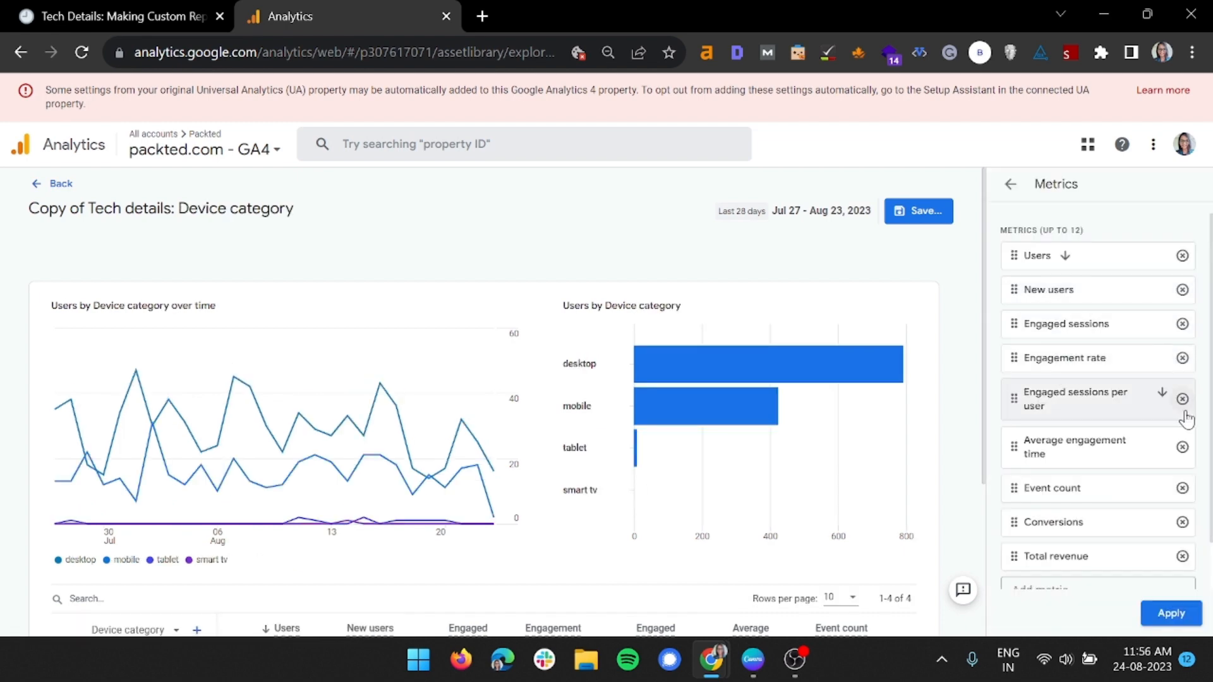
pyautogui.click(1181, 360)
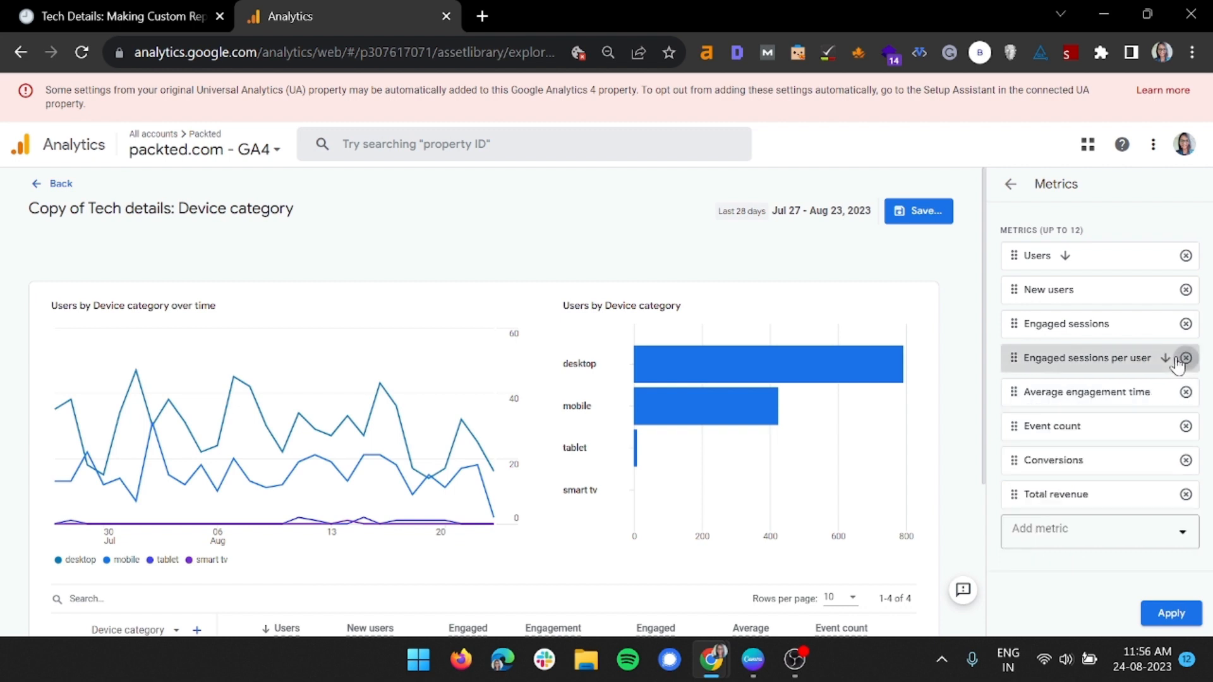
pyautogui.click(1182, 358)
pyautogui.click(1184, 358)
pyautogui.click(1184, 357)
pyautogui.click(1184, 358)
pyautogui.click(1184, 358)
# - Add the Views metric, place it between New users and Engaged sessions, and apply the metrics
pyautogui.click(1112, 362)
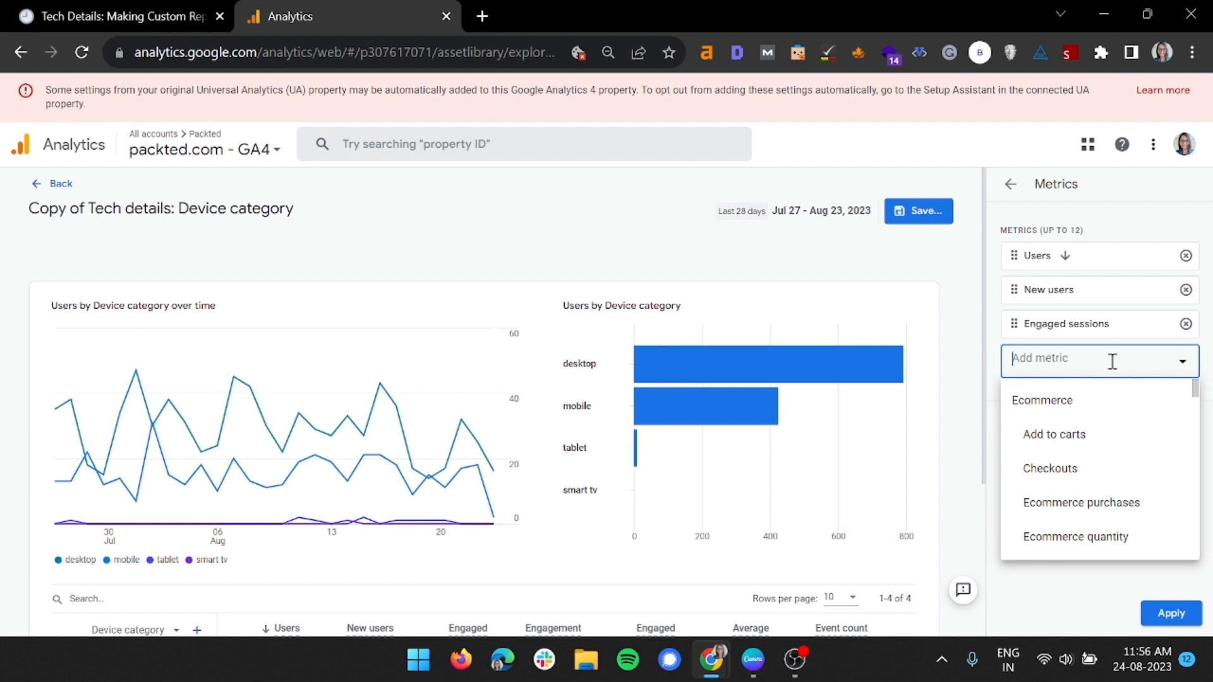
pyautogui.write('views')
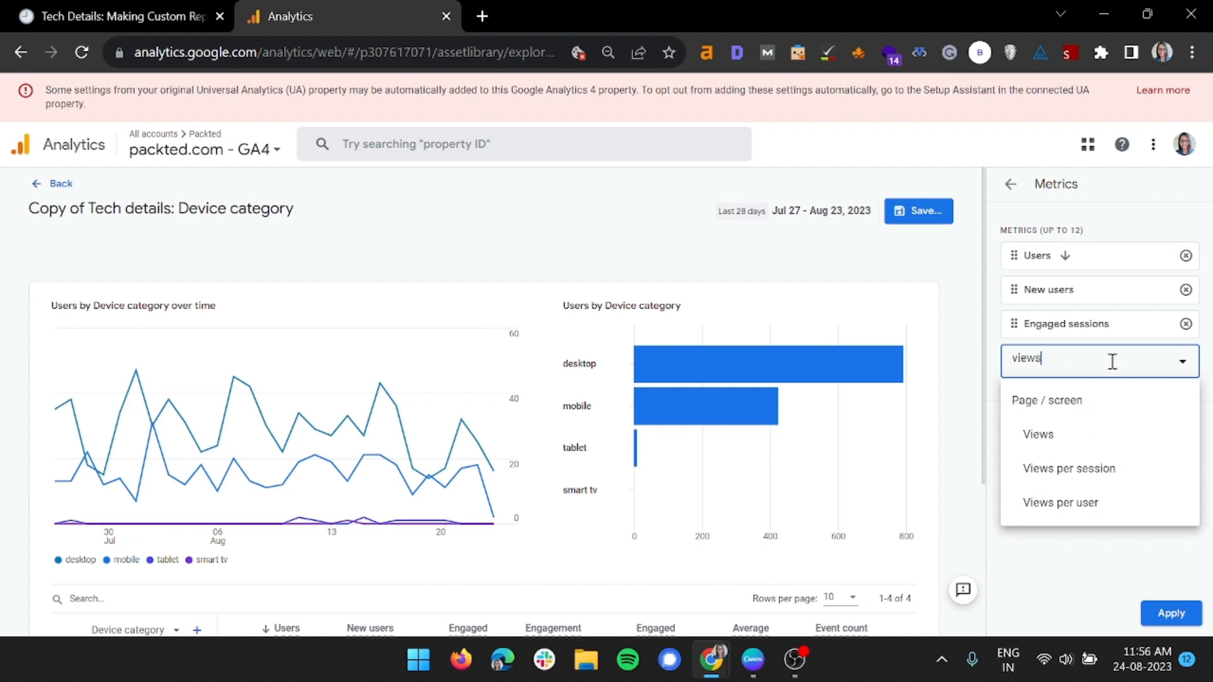
pyautogui.click(1072, 431)
pyautogui.moveTo(1086, 371); pyautogui.dragTo(1089, 324)
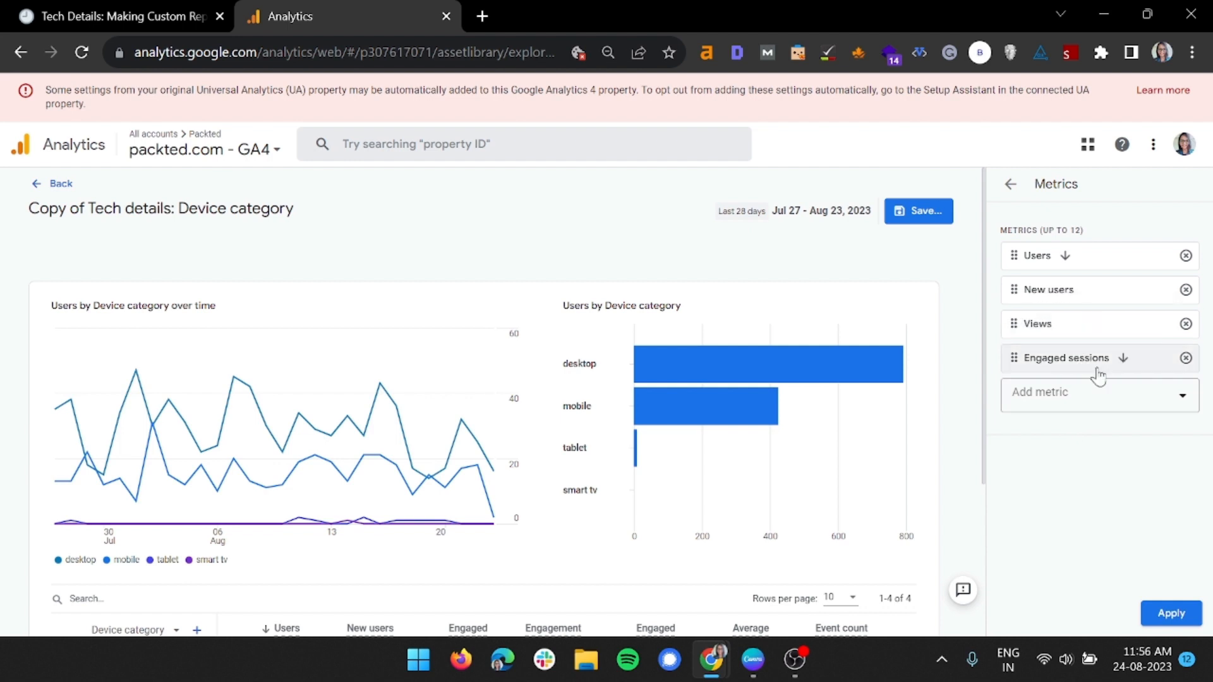
pyautogui.click(1186, 618)
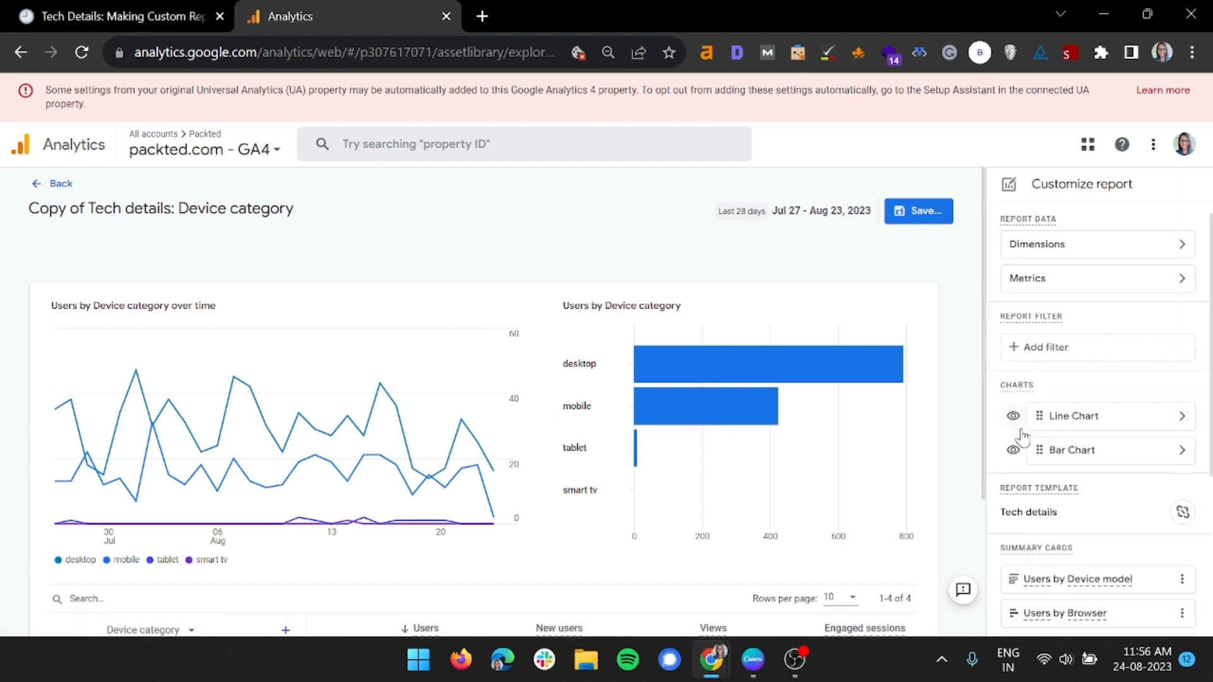
# - Hide the bar chart and apply a report filter where Session medium exactly matches organic
pyautogui.click(1013, 452)
pyautogui.click(1044, 361)
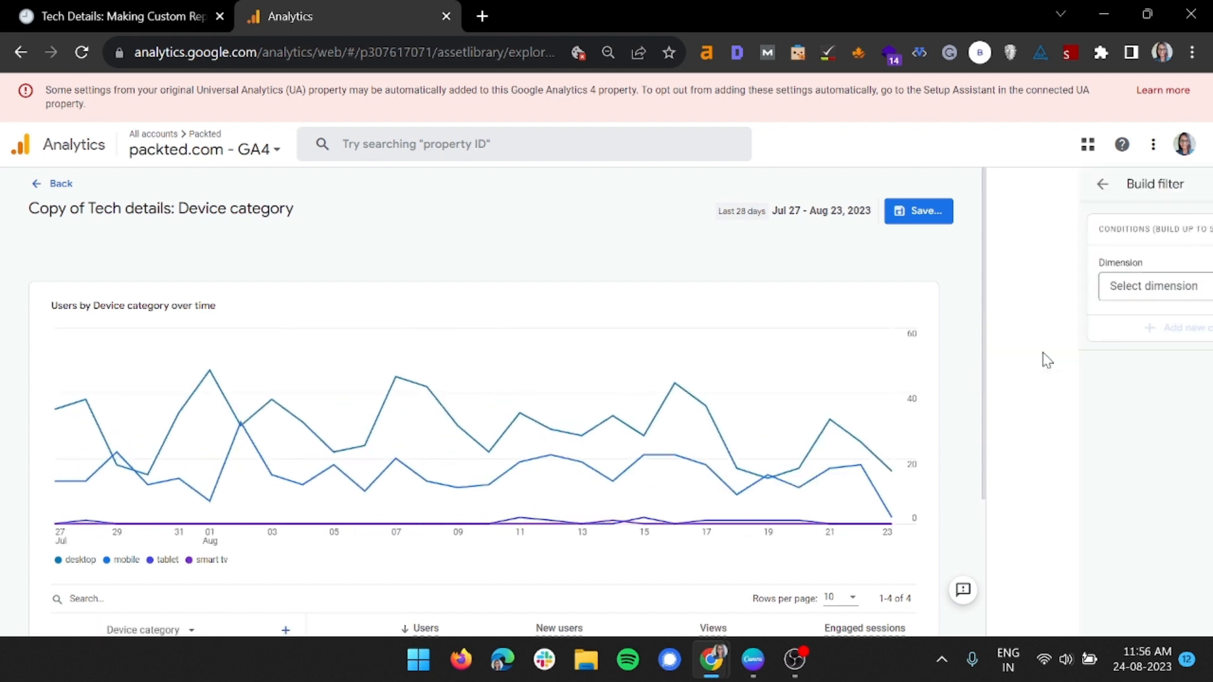
pyautogui.click(1064, 282)
pyautogui.write('se')
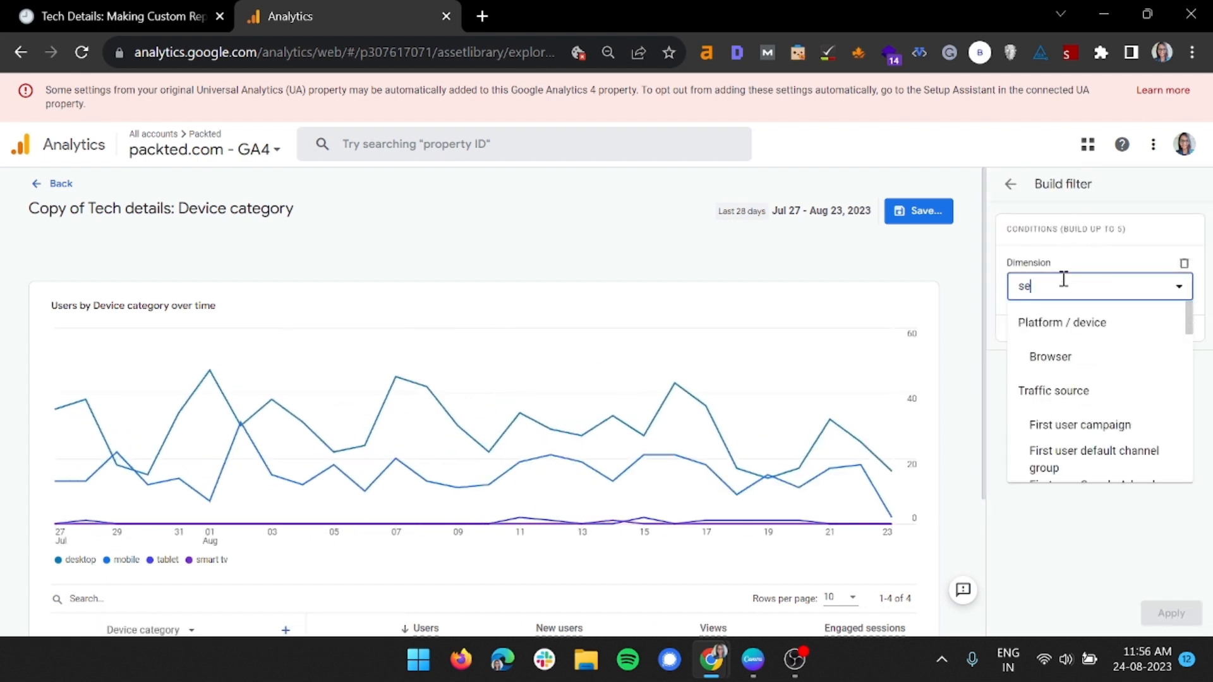
pyautogui.write('ssion med')
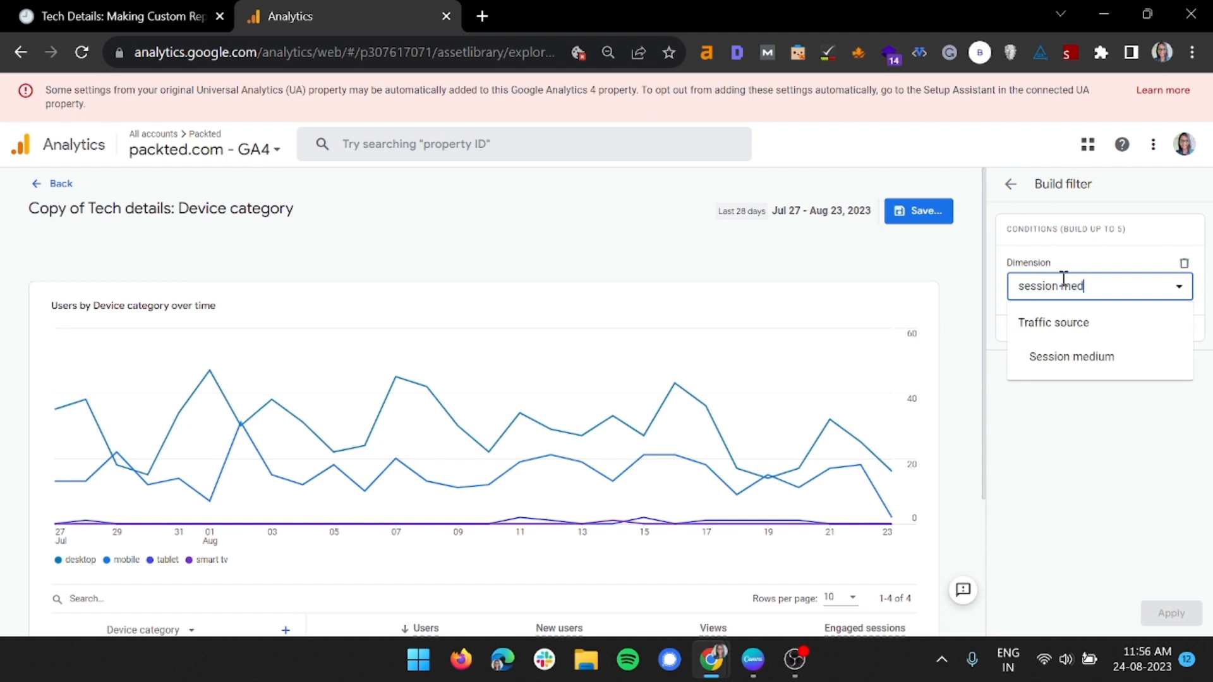
pyautogui.click(1062, 354)
pyautogui.click(1097, 339)
pyautogui.click(1088, 393)
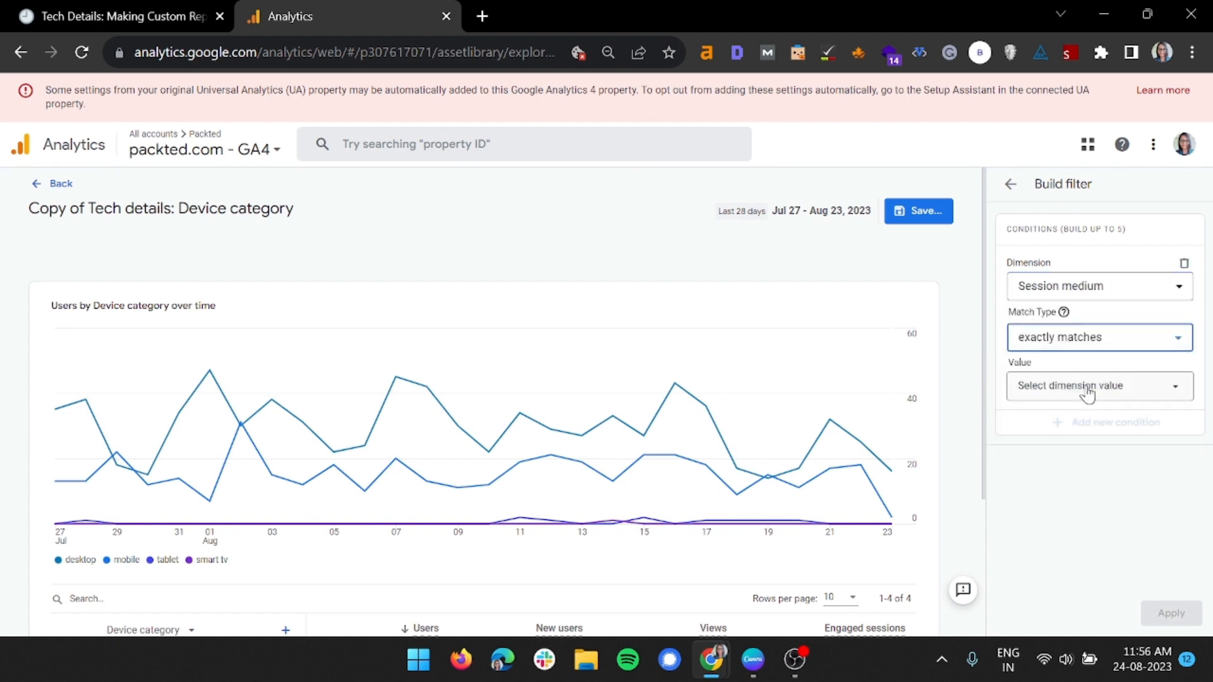
pyautogui.click(1087, 393)
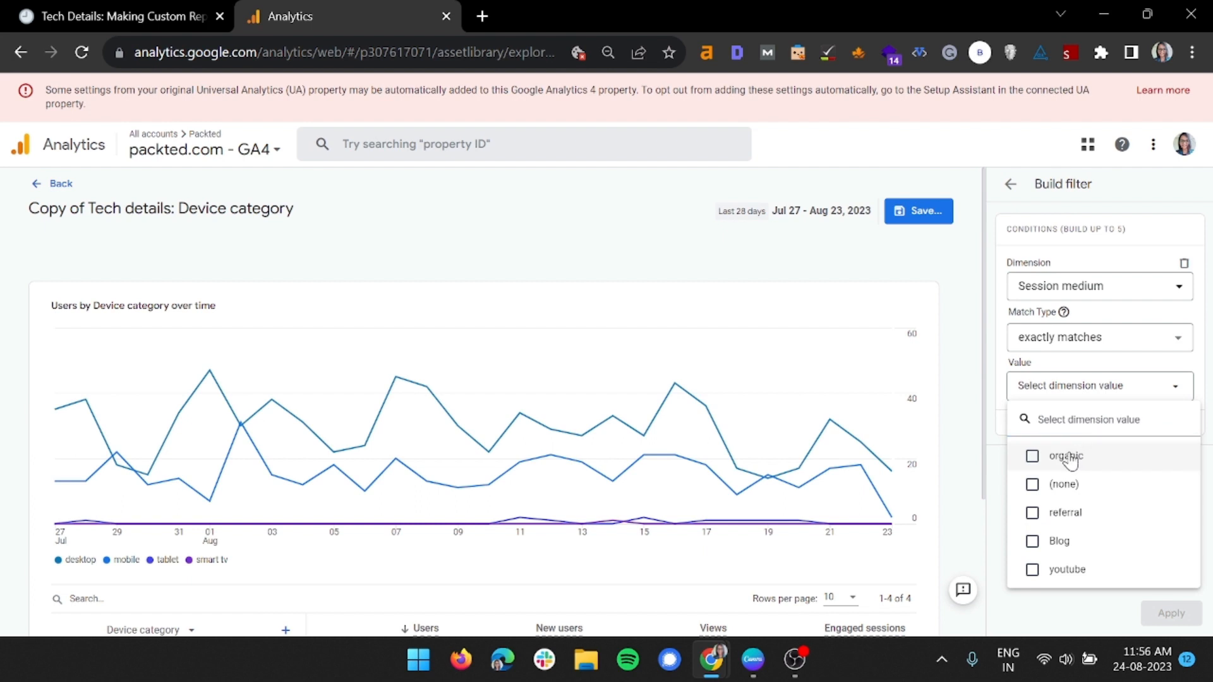
pyautogui.click(1068, 458)
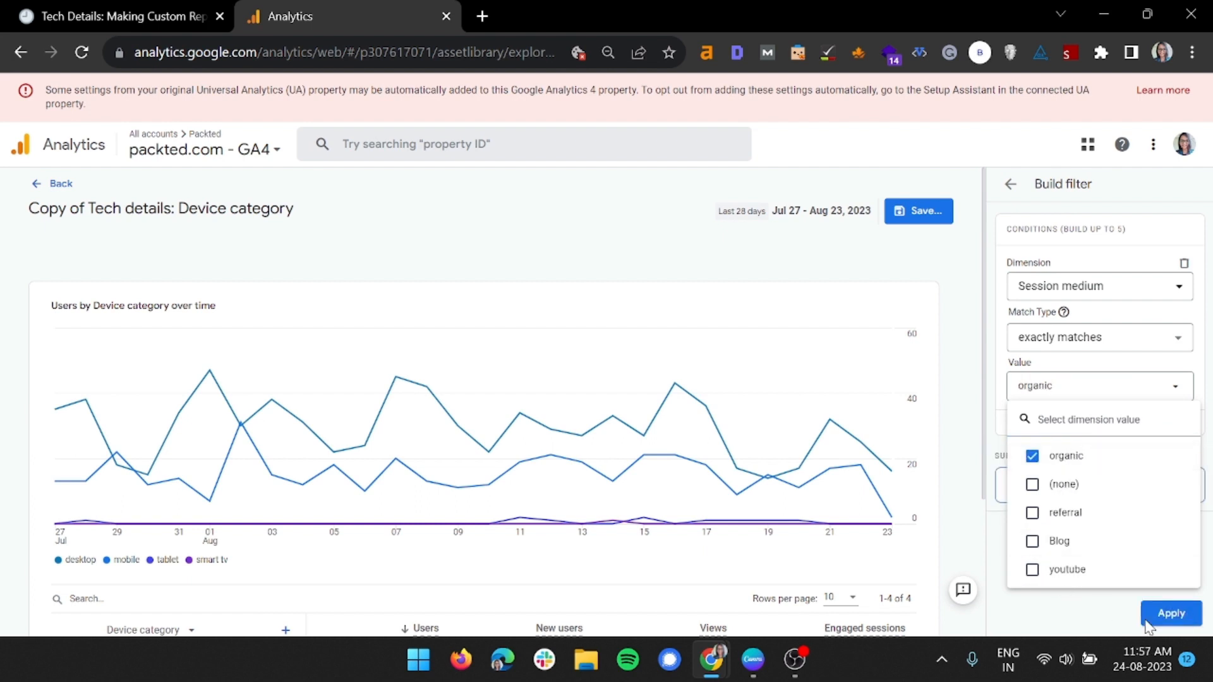
pyautogui.click(1176, 621)
pyautogui.click(1172, 614)
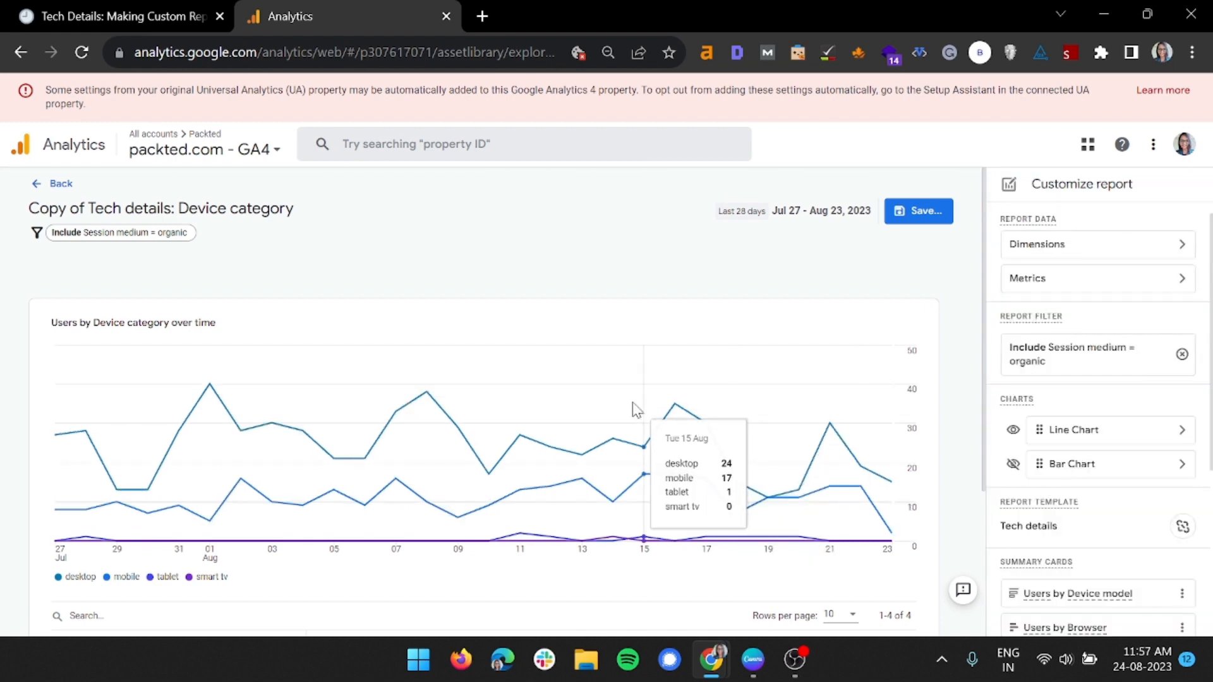
# - Add Session source from the traffic source dimensions as the table's secondary dimension
pyautogui.scroll(-3, 635, 391)
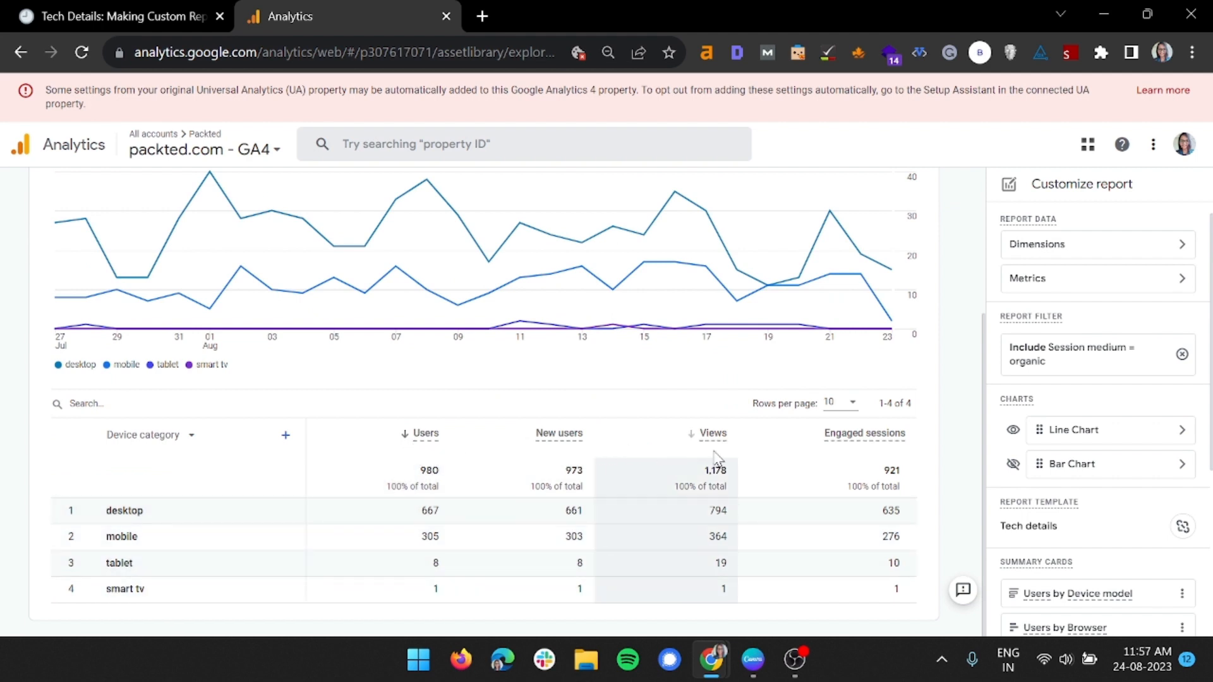
pyautogui.click(284, 438)
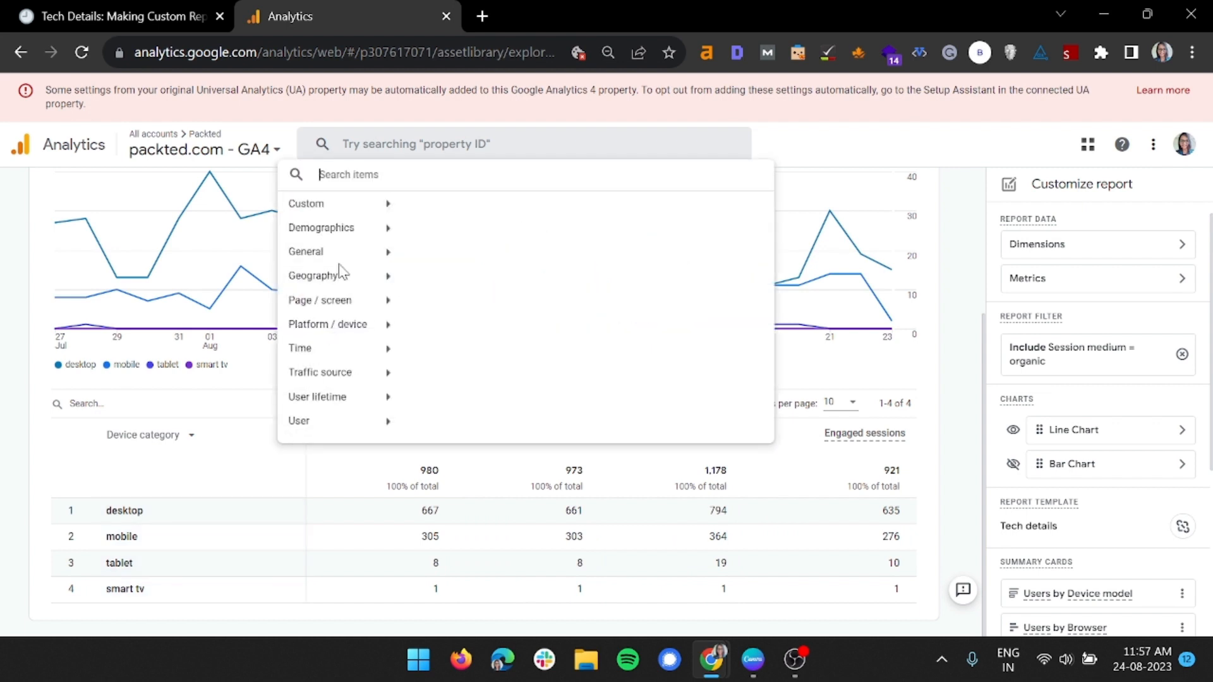
pyautogui.click(346, 376)
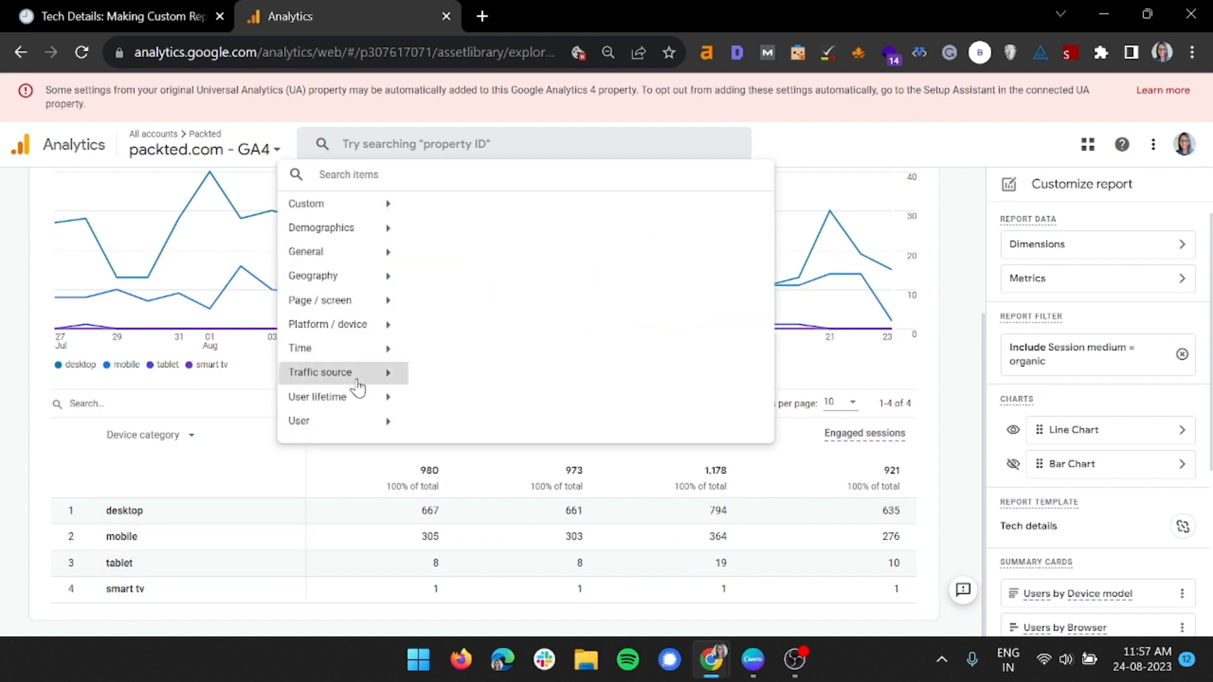
pyautogui.scroll(-5, 494, 392)
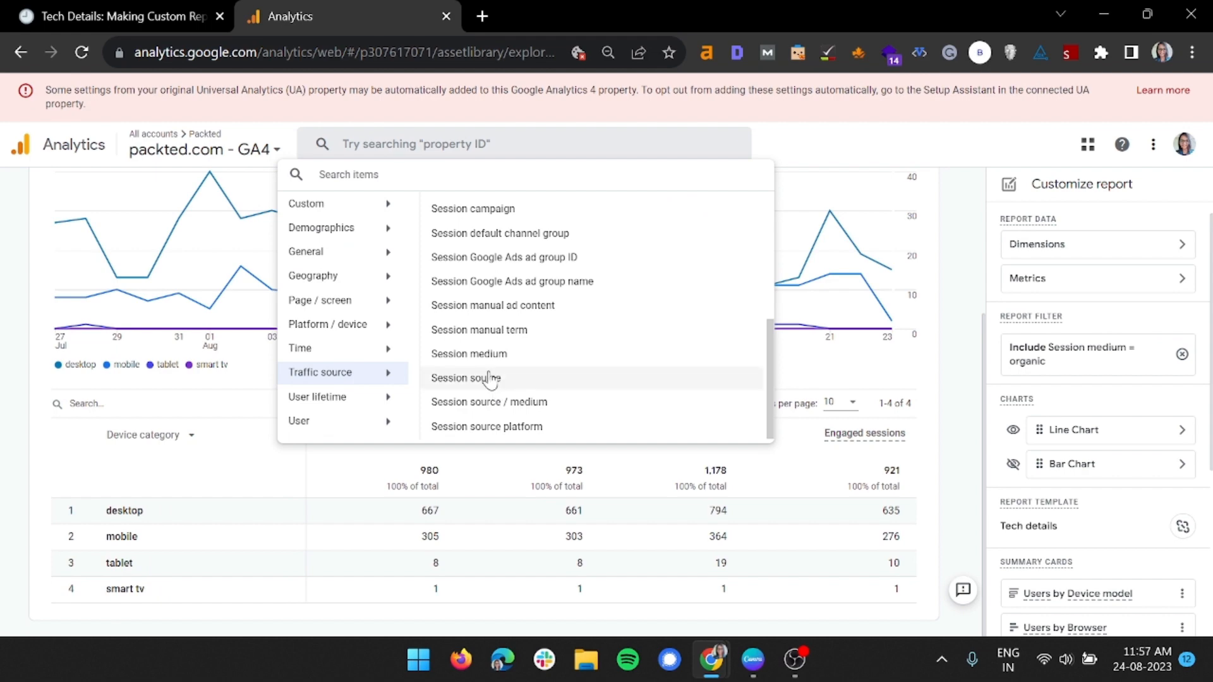
pyautogui.click(490, 380)
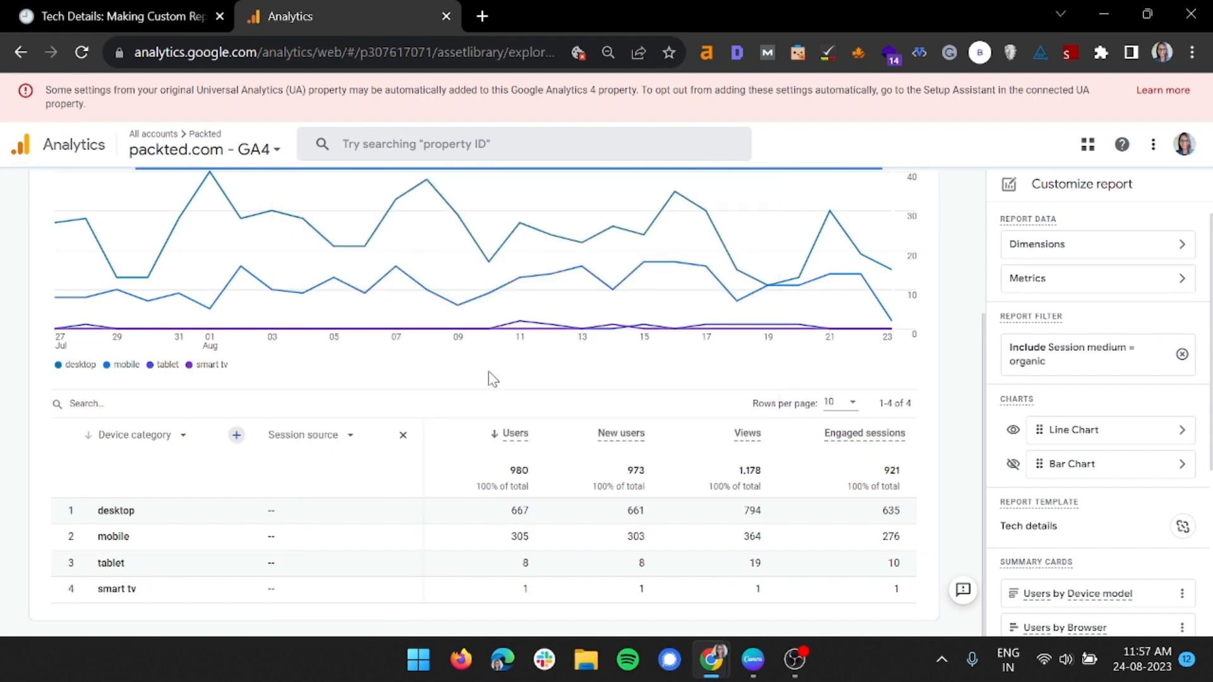
pyautogui.scroll(-3, 442, 392)
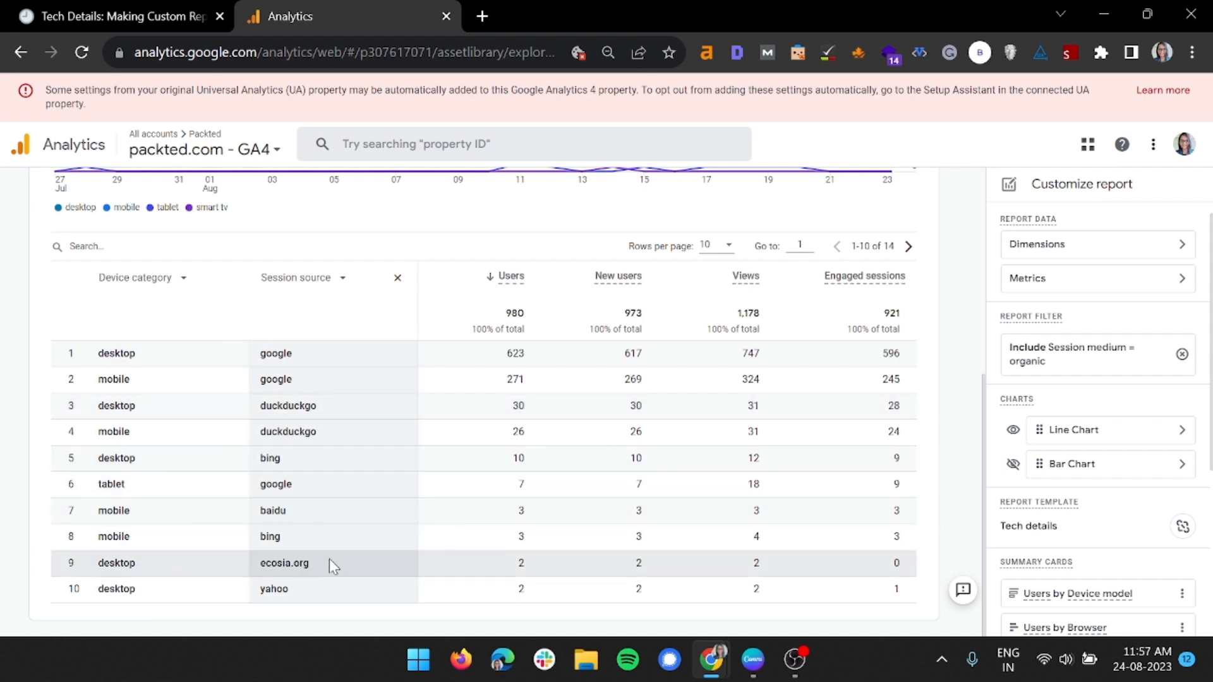
# - Create a new summary card with Device category as its dimension and Users as its metric
pyautogui.scroll(-4, 1036, 556)
pyautogui.click(1061, 624)
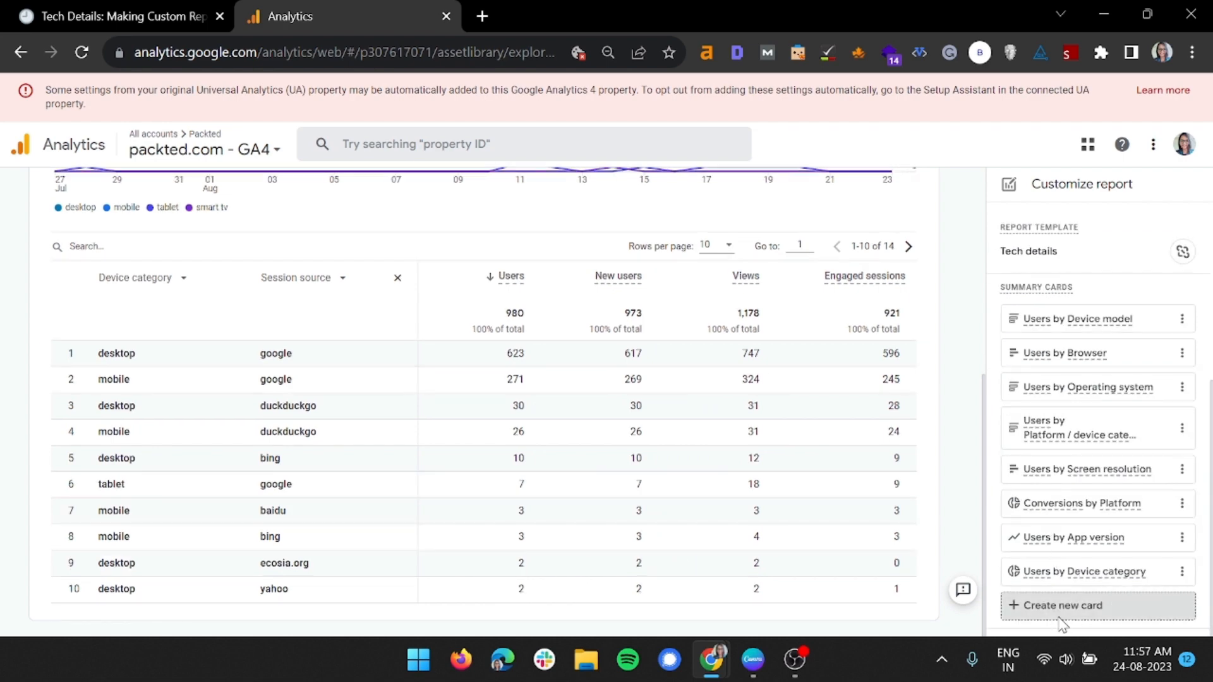
pyautogui.click(333, 190)
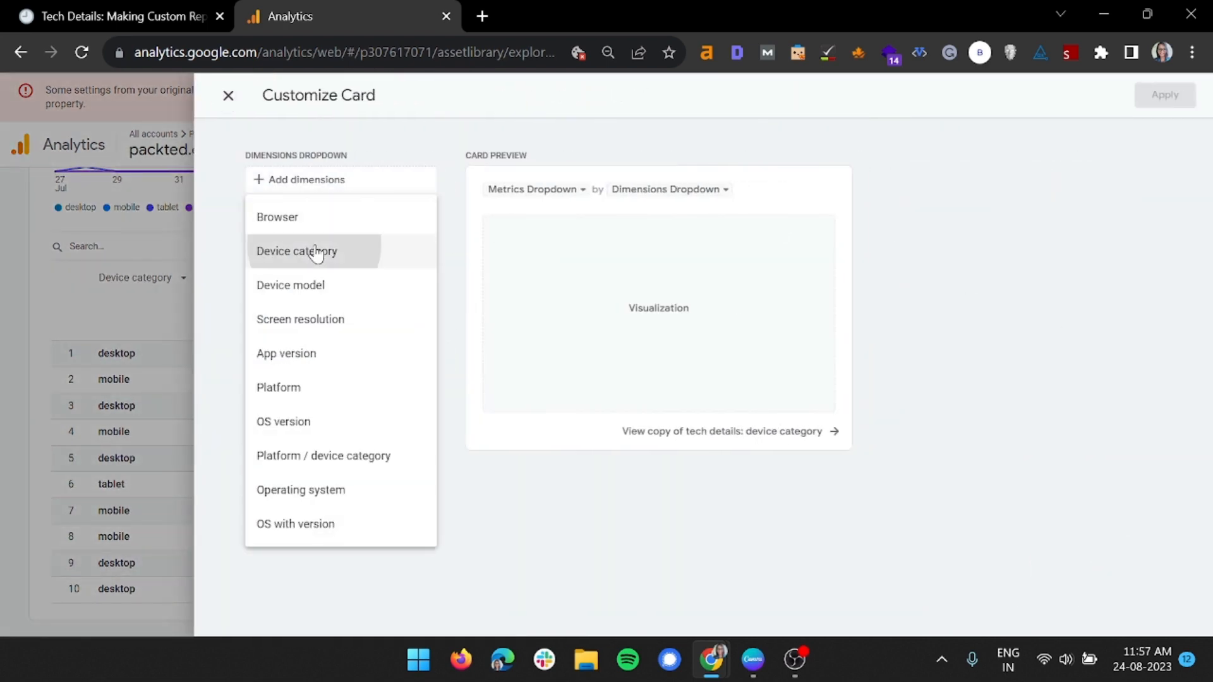
pyautogui.click(317, 251)
pyautogui.click(314, 218)
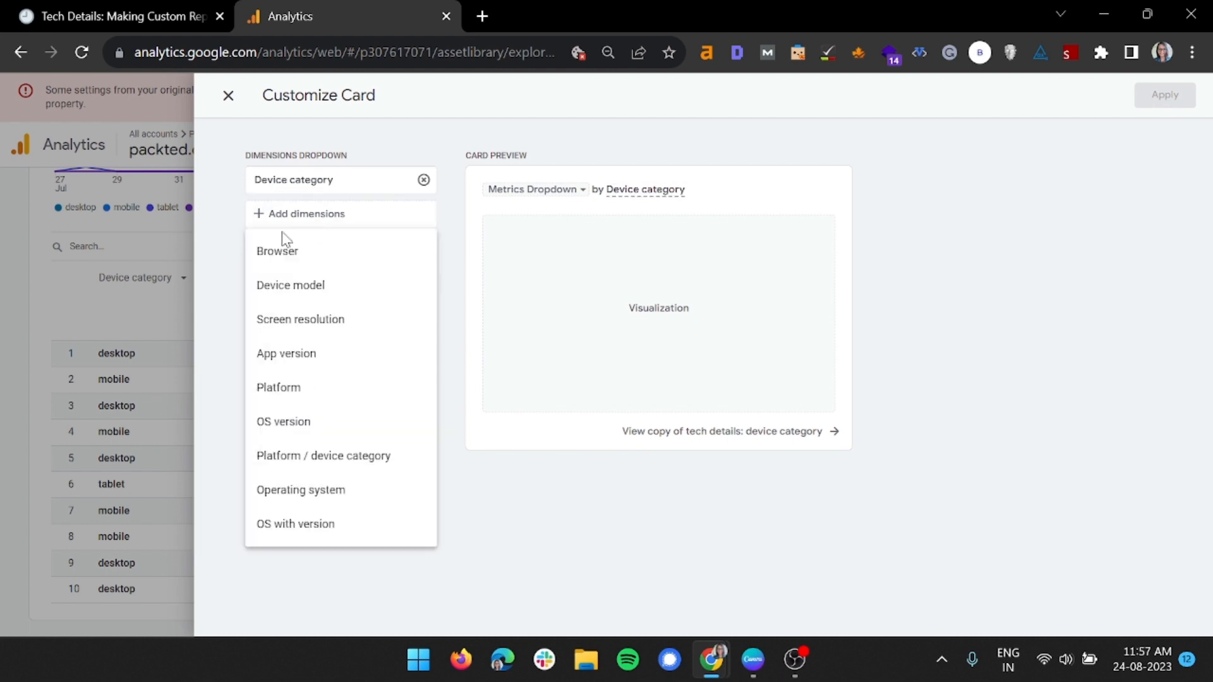
pyautogui.click(457, 245)
pyautogui.click(333, 270)
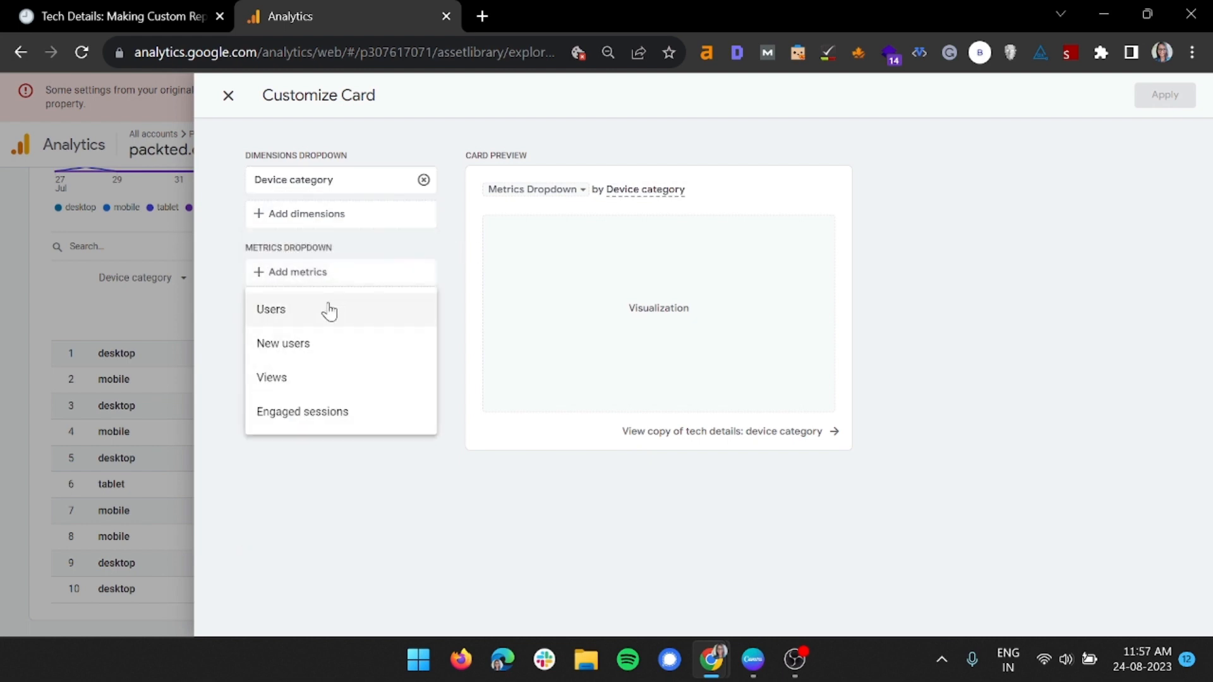
pyautogui.click(328, 313)
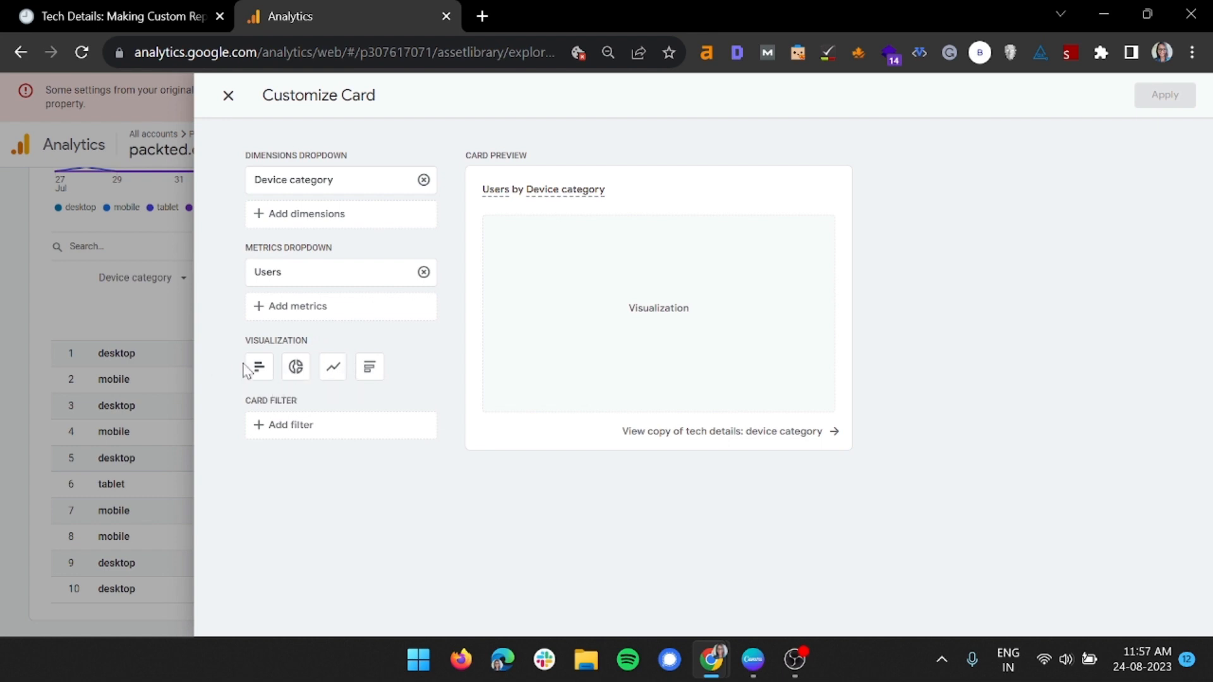
# - Show the card as a line chart filtered to Session medium exactly matching organic, and apply it to the report
pyautogui.click(335, 366)
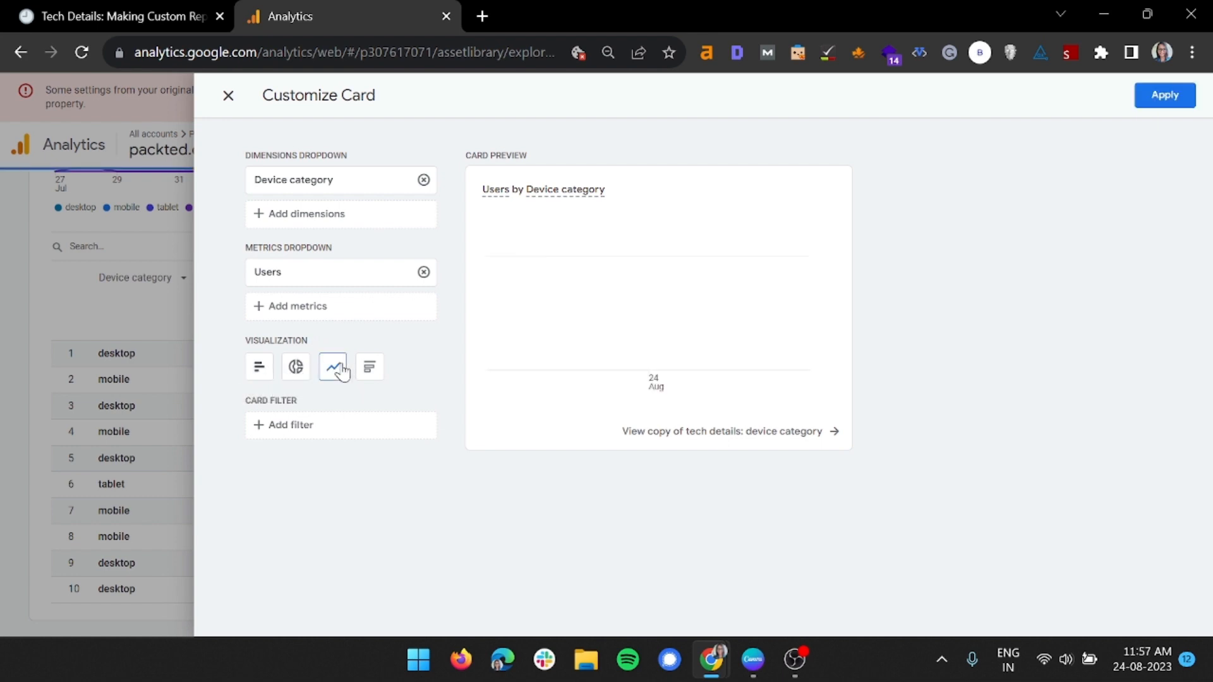
pyautogui.click(321, 426)
pyautogui.click(319, 496)
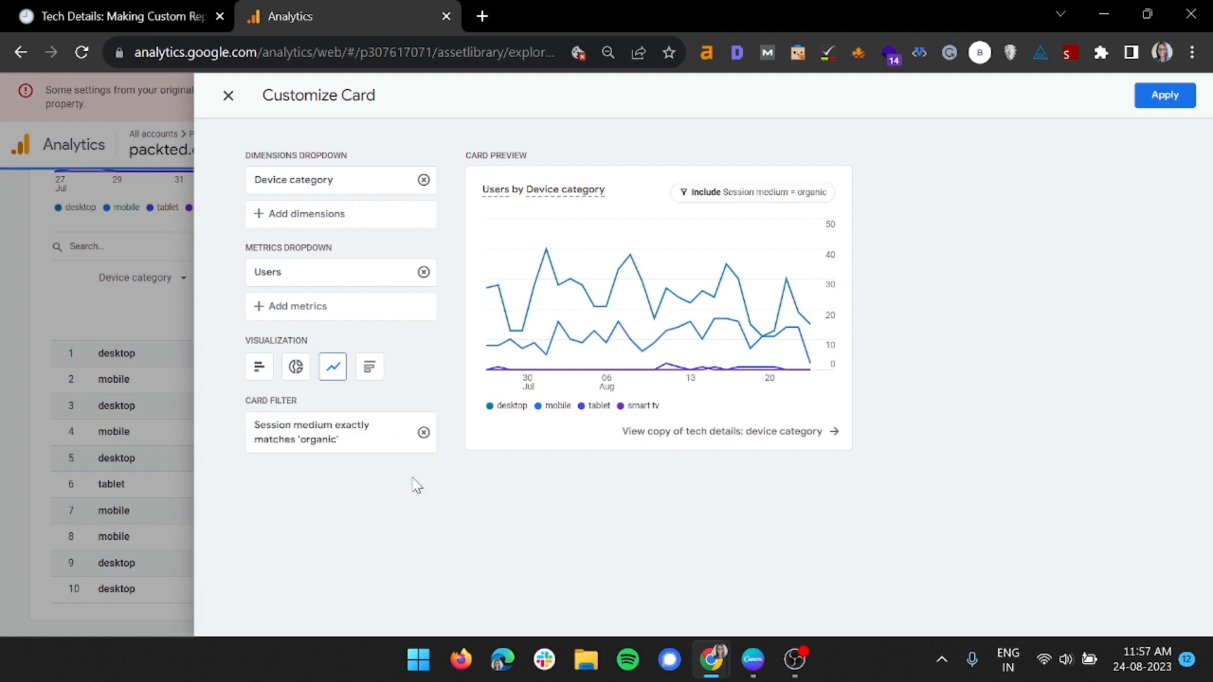
pyautogui.click(1190, 101)
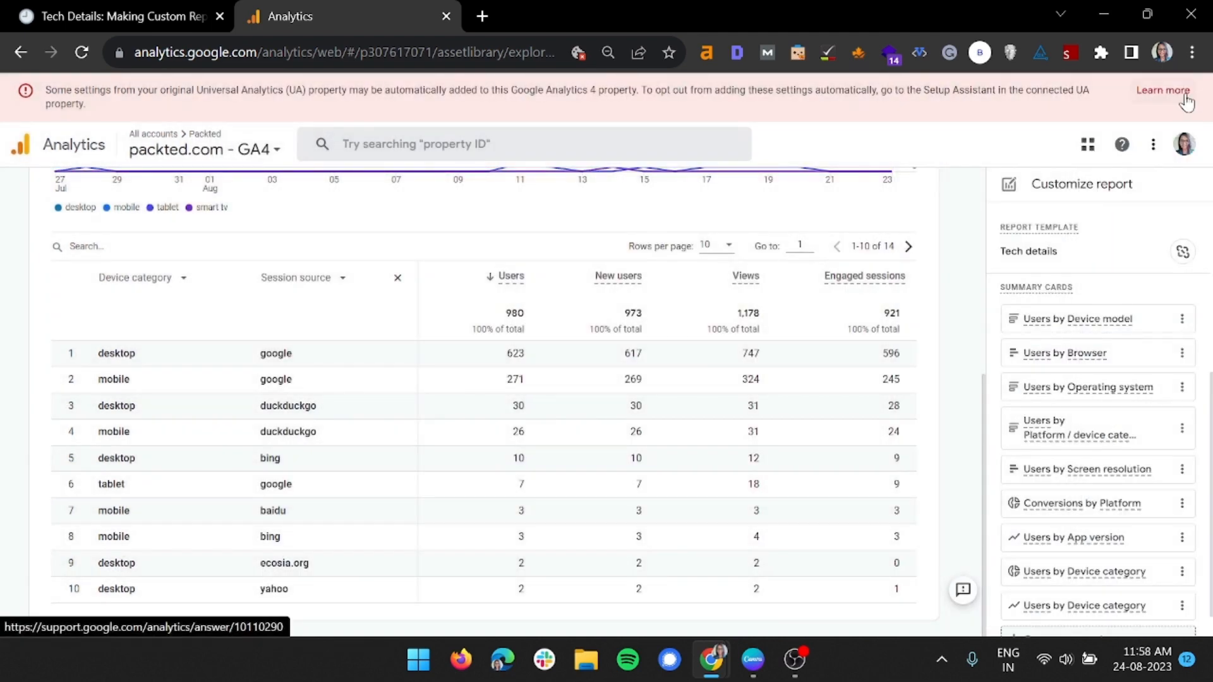
pyautogui.scroll(5, 608, 313)
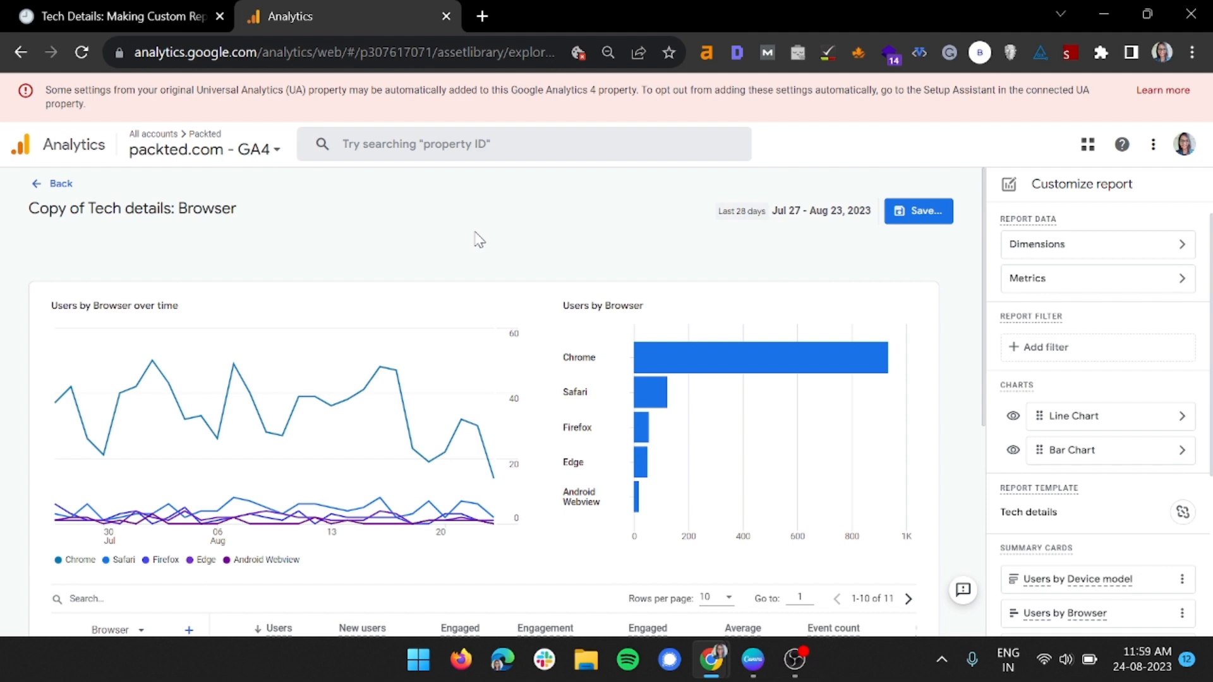
pyautogui.scroll(-5, 589, 434)
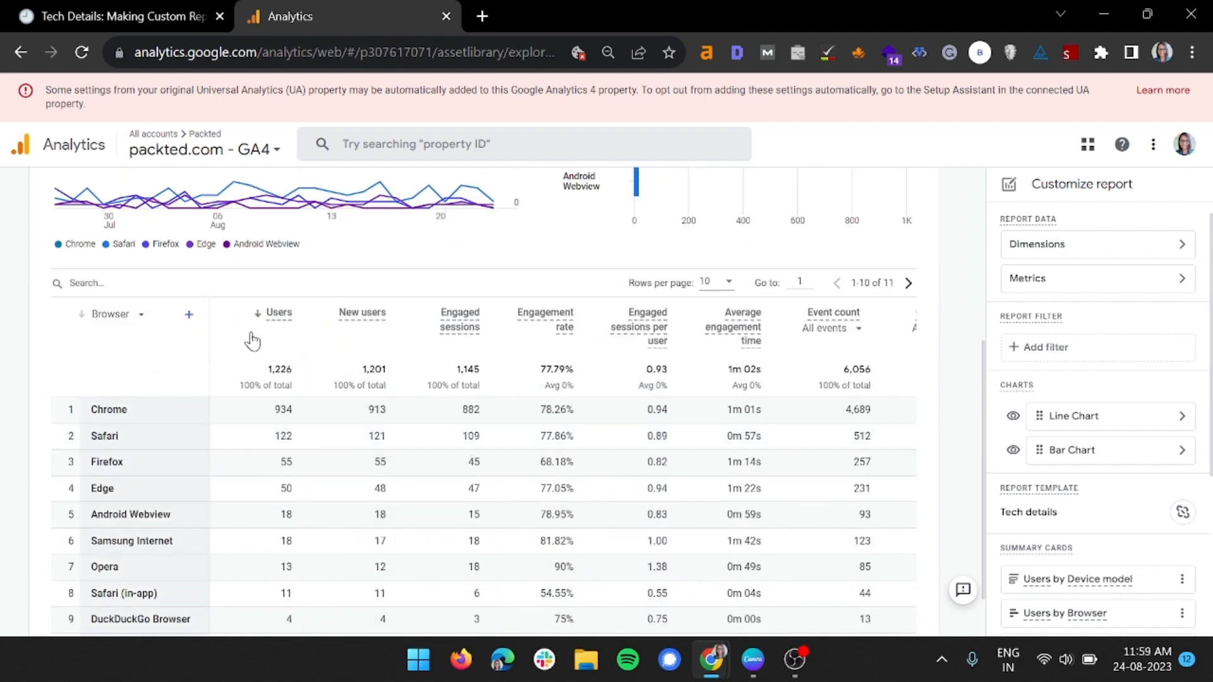
# - Reduce the report's metrics to Users, New users and Engagement rate, and apply the change
pyautogui.click(1099, 279)
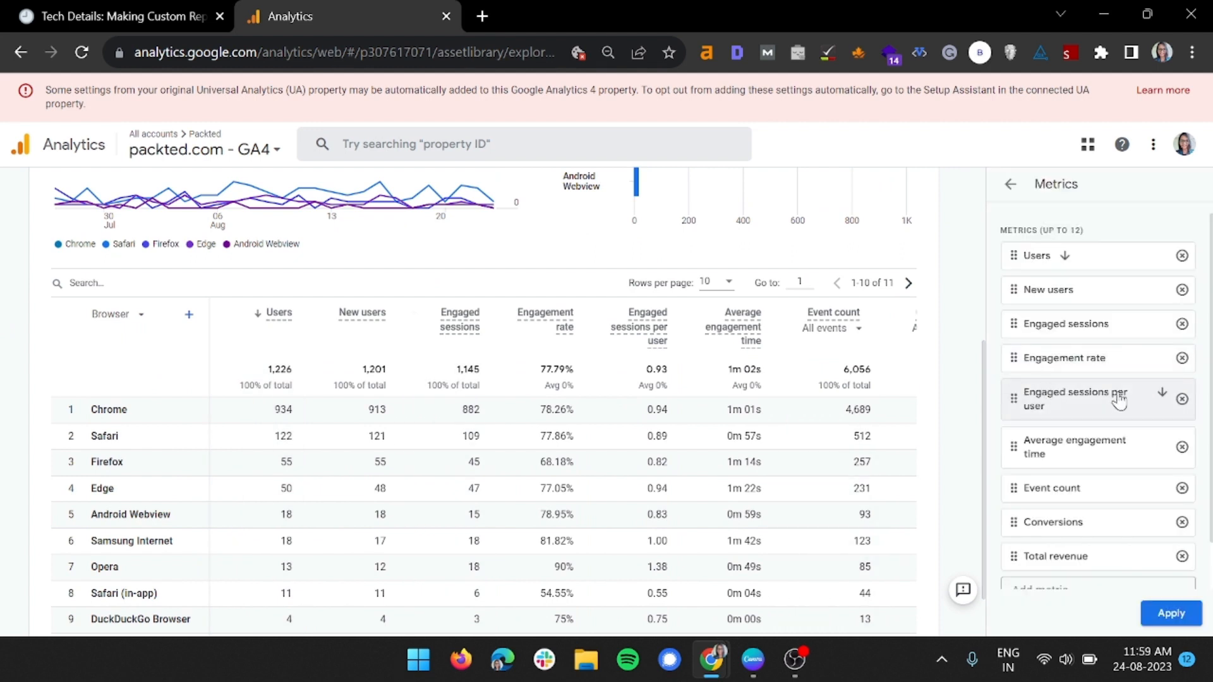
pyautogui.click(1181, 400)
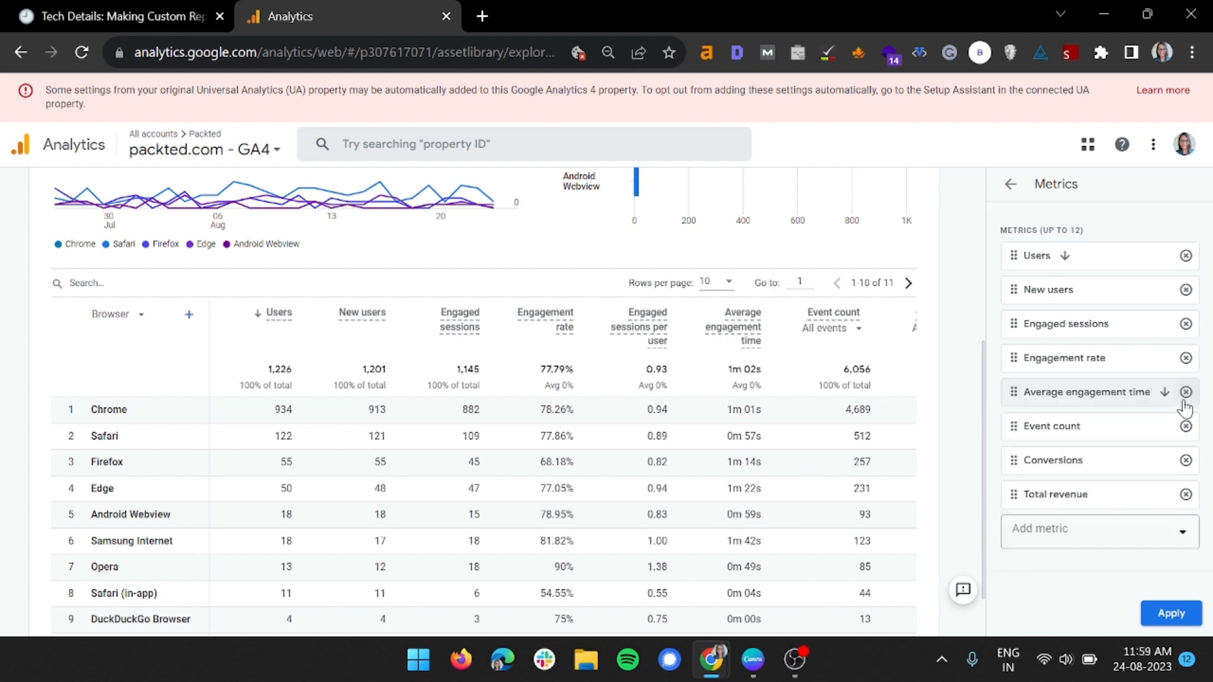
pyautogui.click(1186, 392)
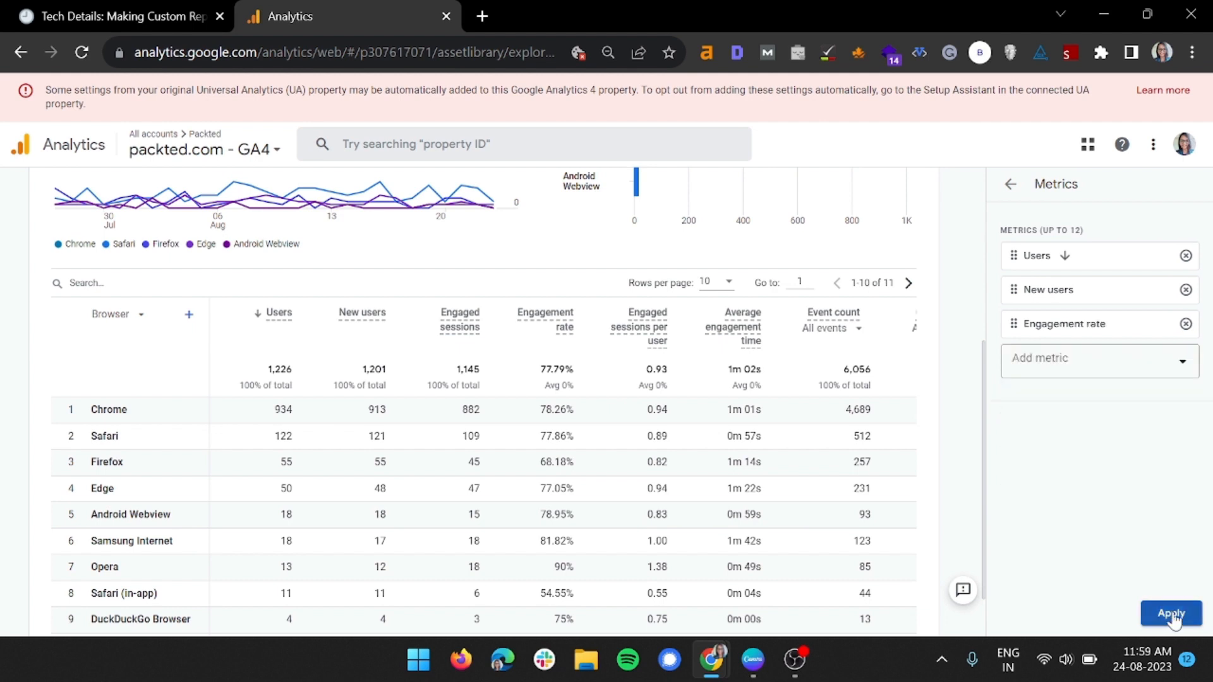
pyautogui.click(1172, 615)
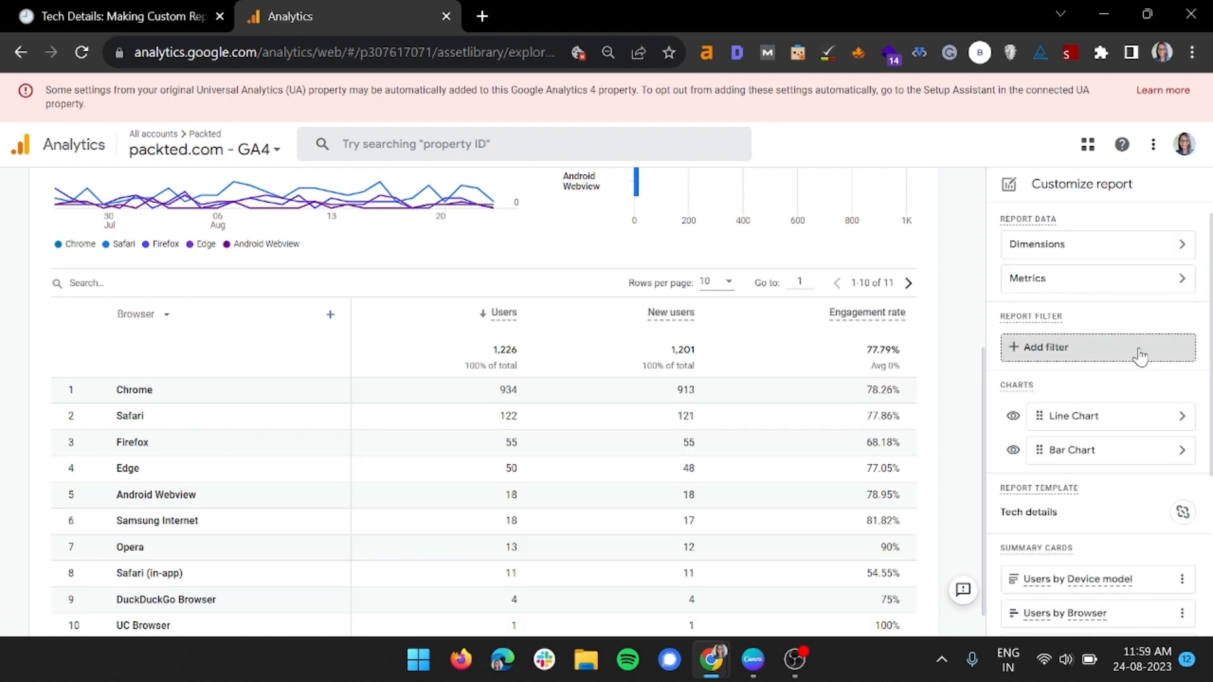
# - Start a report filter with the condition Session medium exactly matches referral
pyautogui.click(1140, 354)
pyautogui.click(1114, 288)
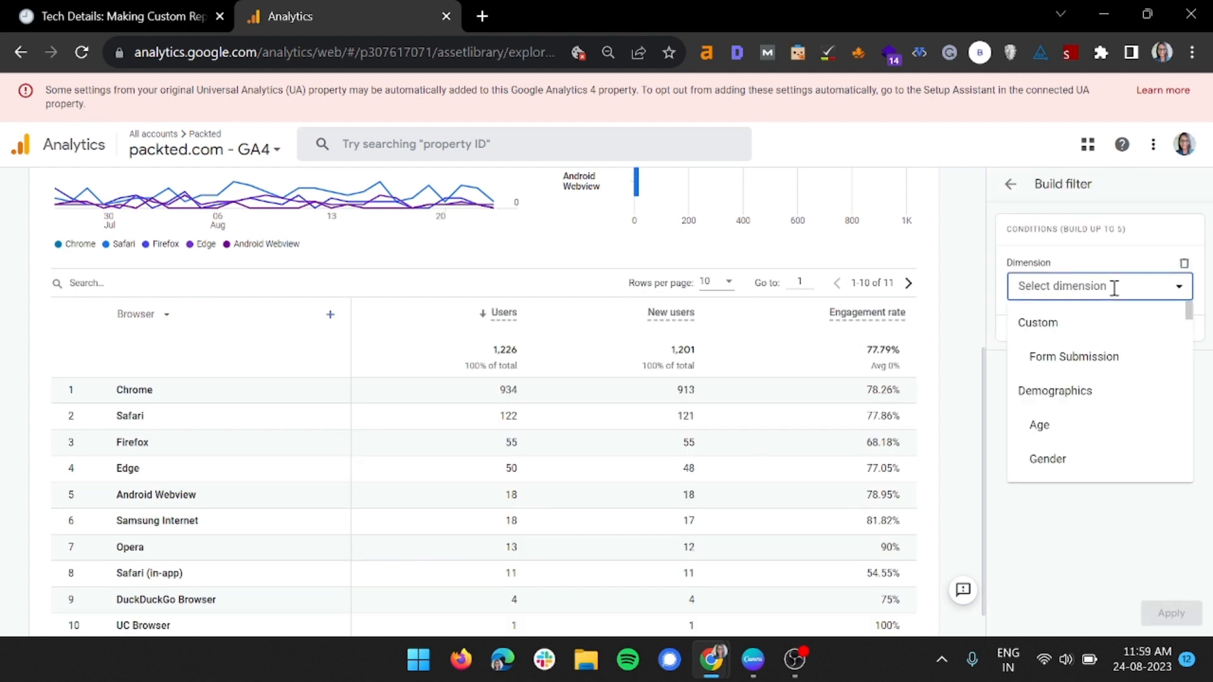
pyautogui.write('medium')
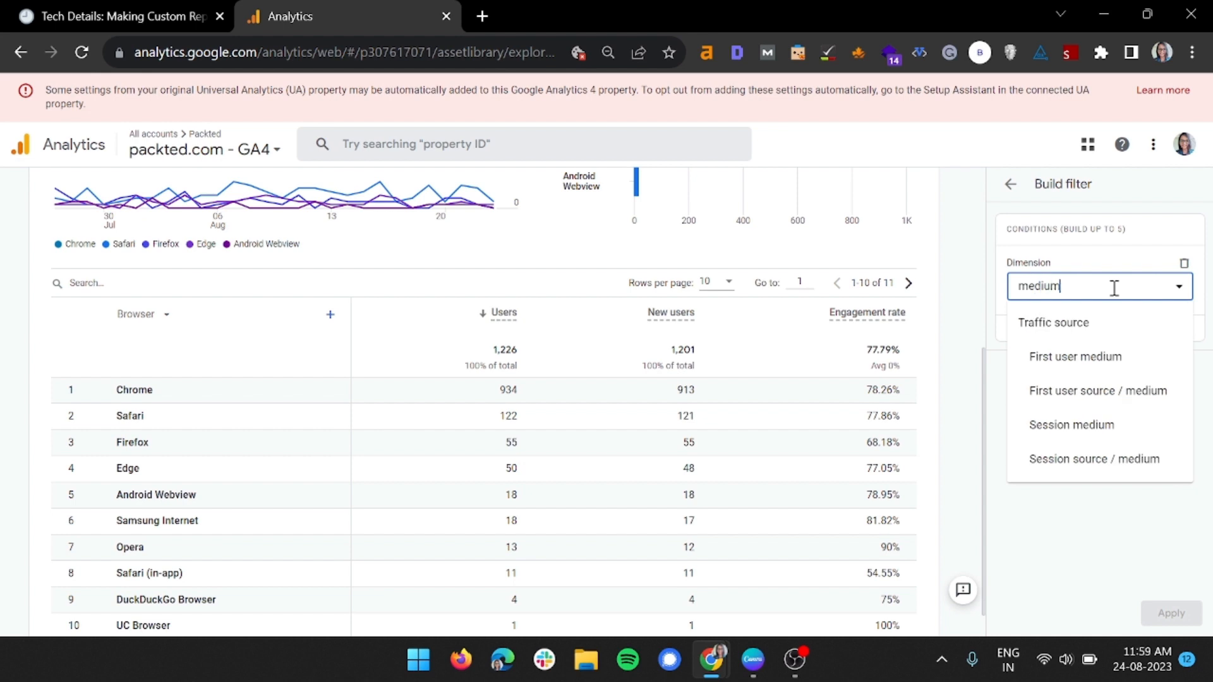
pyautogui.click(1108, 422)
pyautogui.click(1105, 339)
pyautogui.click(1079, 378)
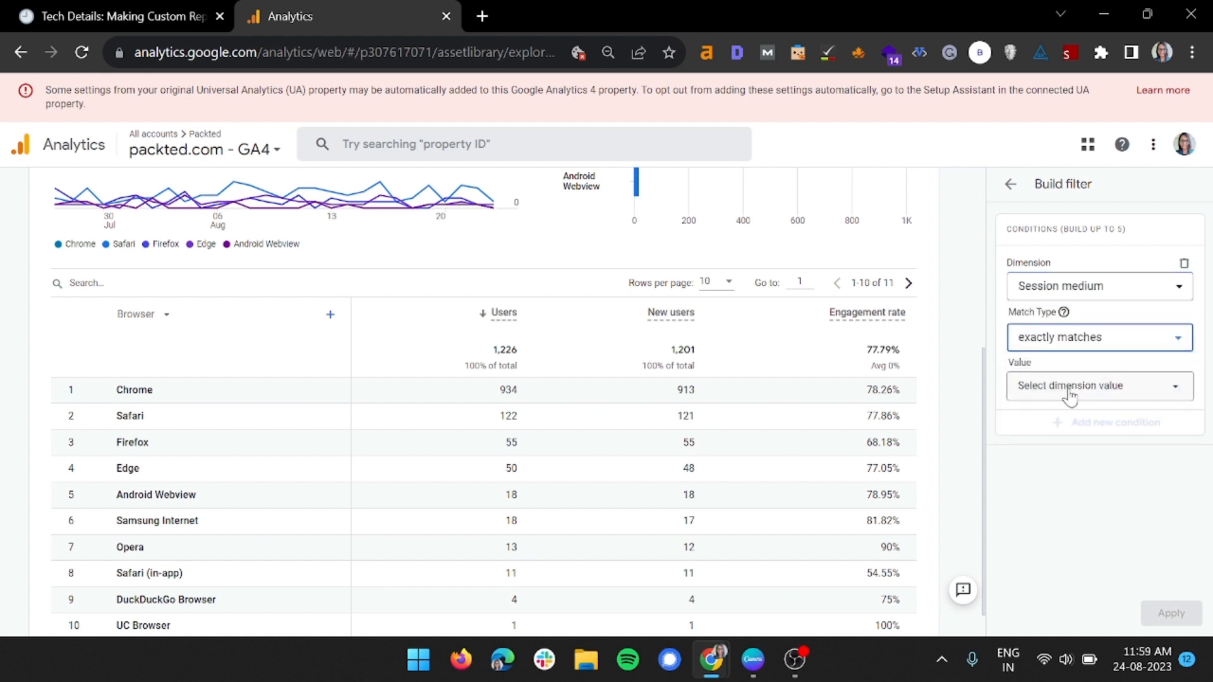
pyautogui.click(1076, 390)
pyautogui.click(1074, 513)
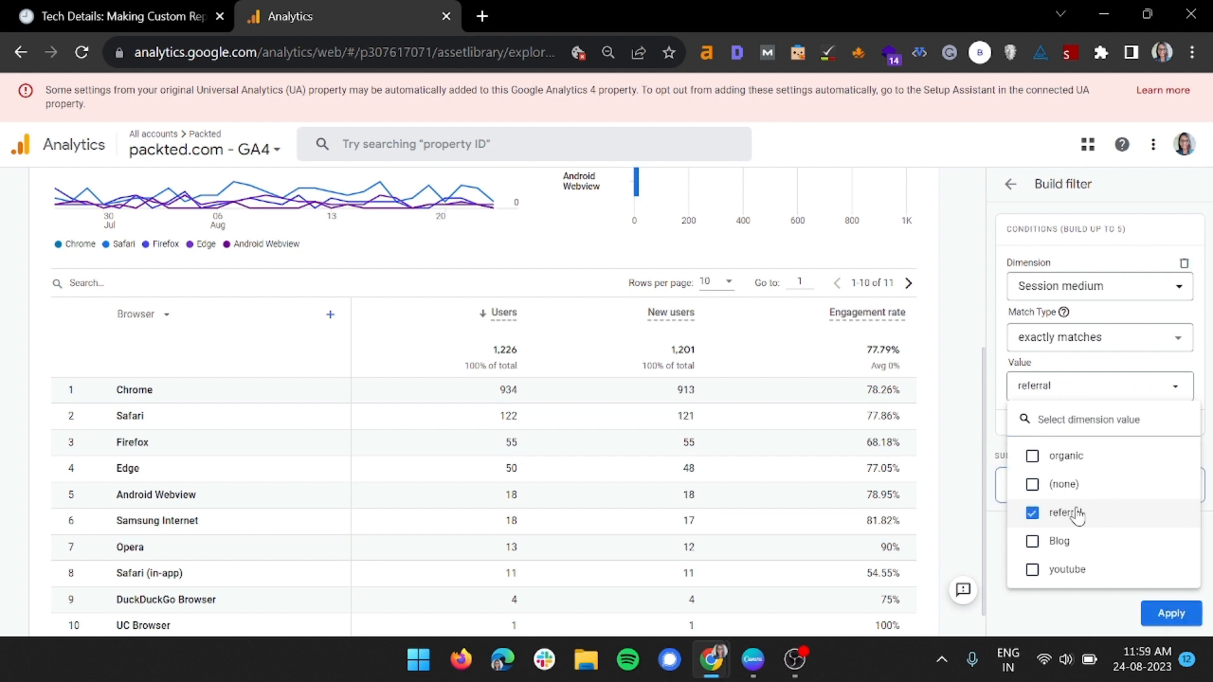
pyautogui.click(1106, 610)
# - Add a second filter condition, Country exactly matches United States, and apply the filter to the report
pyautogui.click(1084, 424)
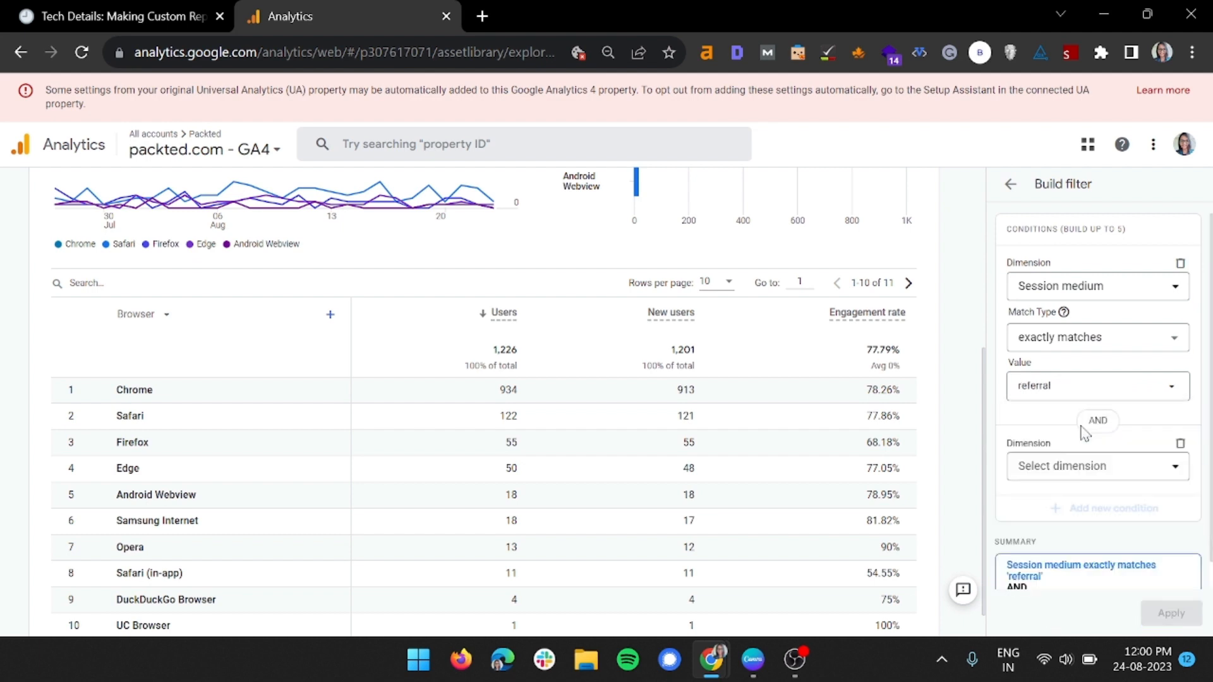
pyautogui.click(1073, 466)
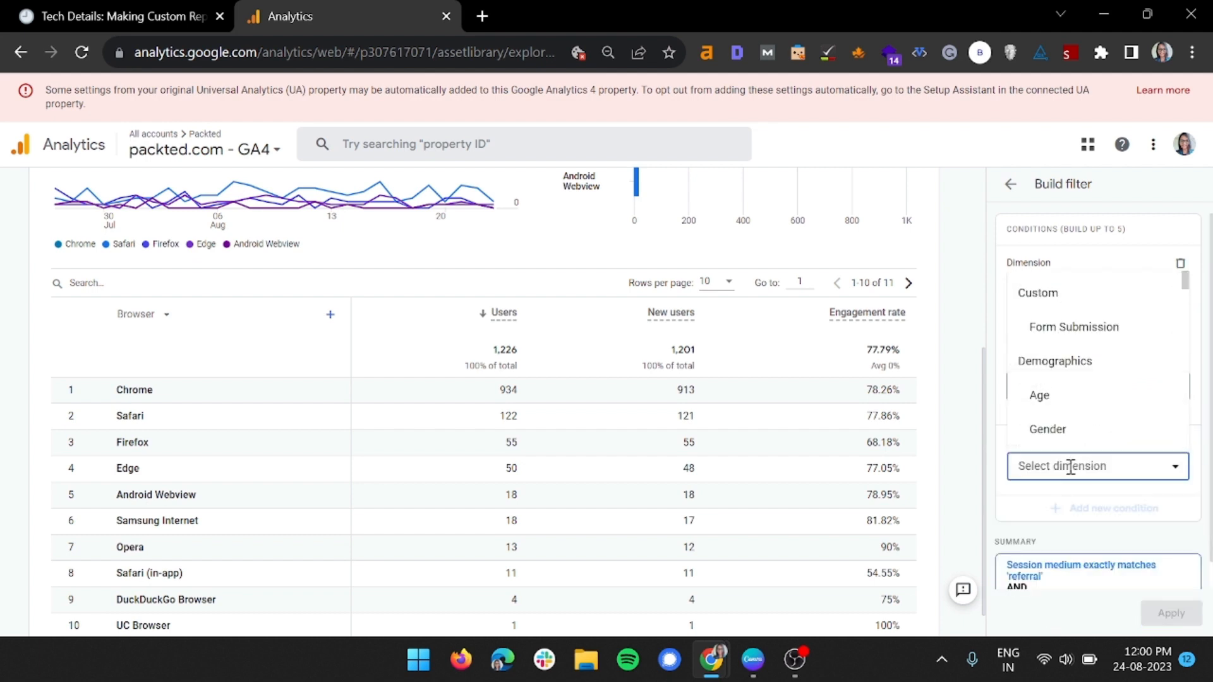
pyautogui.write('country')
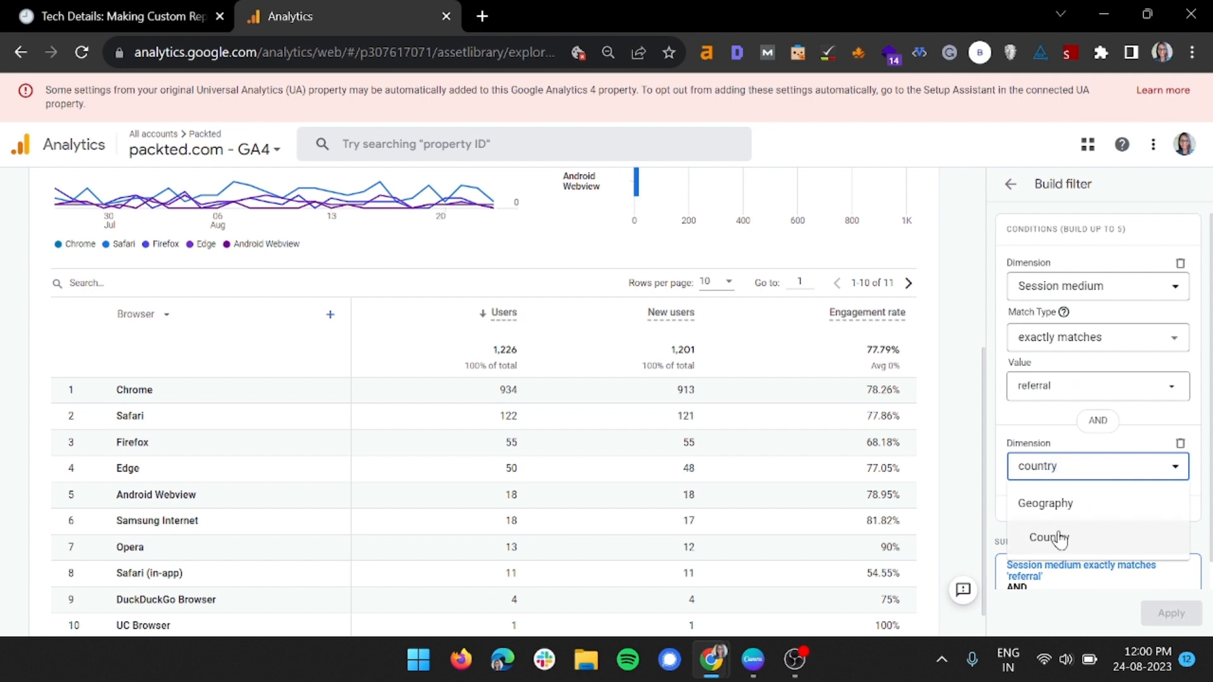
pyautogui.click(1052, 536)
pyautogui.click(1072, 515)
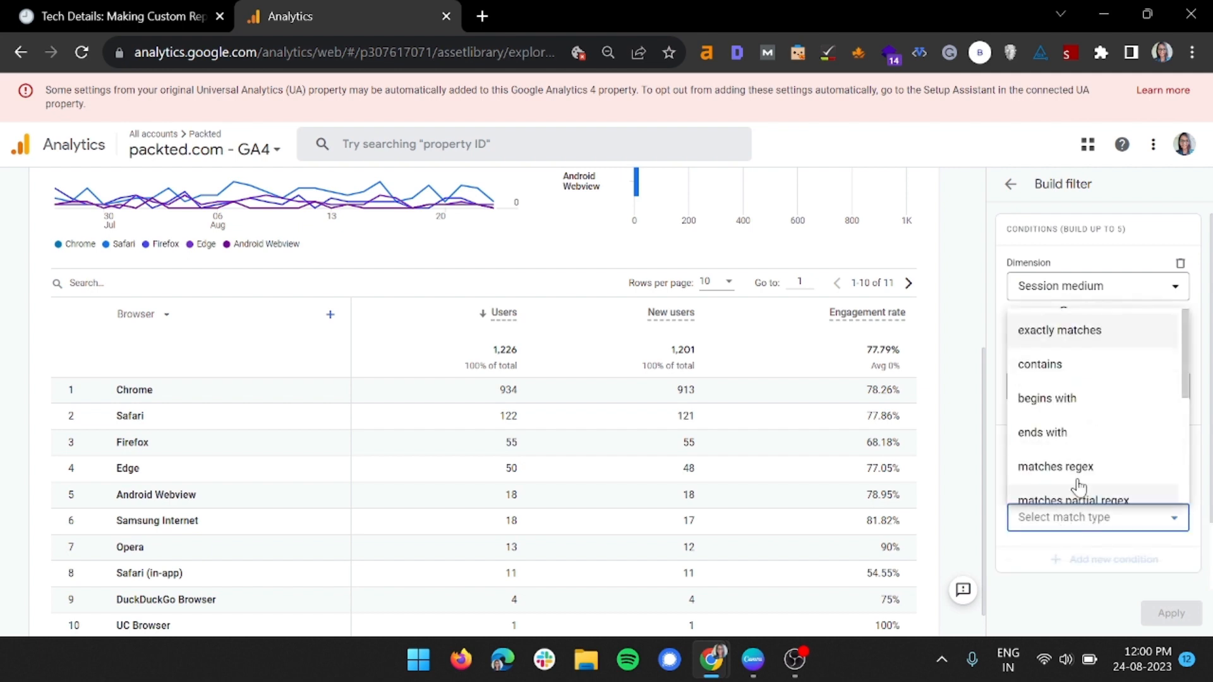
pyautogui.click(1074, 332)
pyautogui.scroll(-2, 1062, 464)
pyautogui.click(1066, 450)
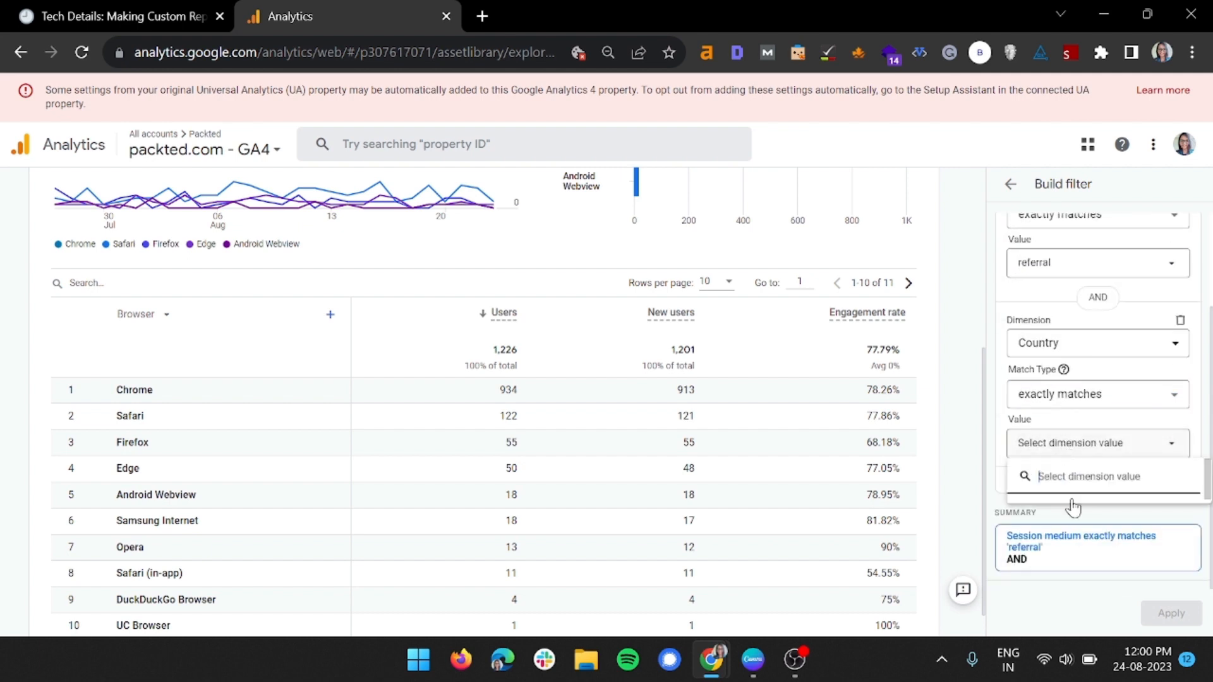
pyautogui.click(1068, 510)
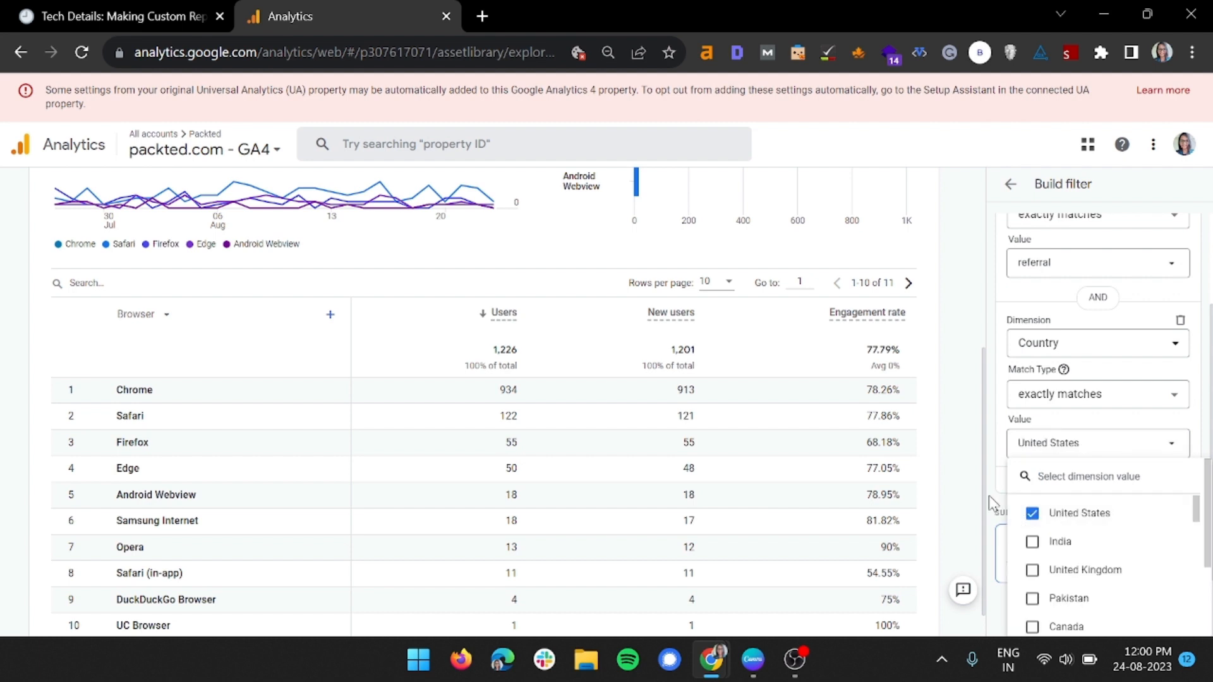
pyautogui.click(1005, 505)
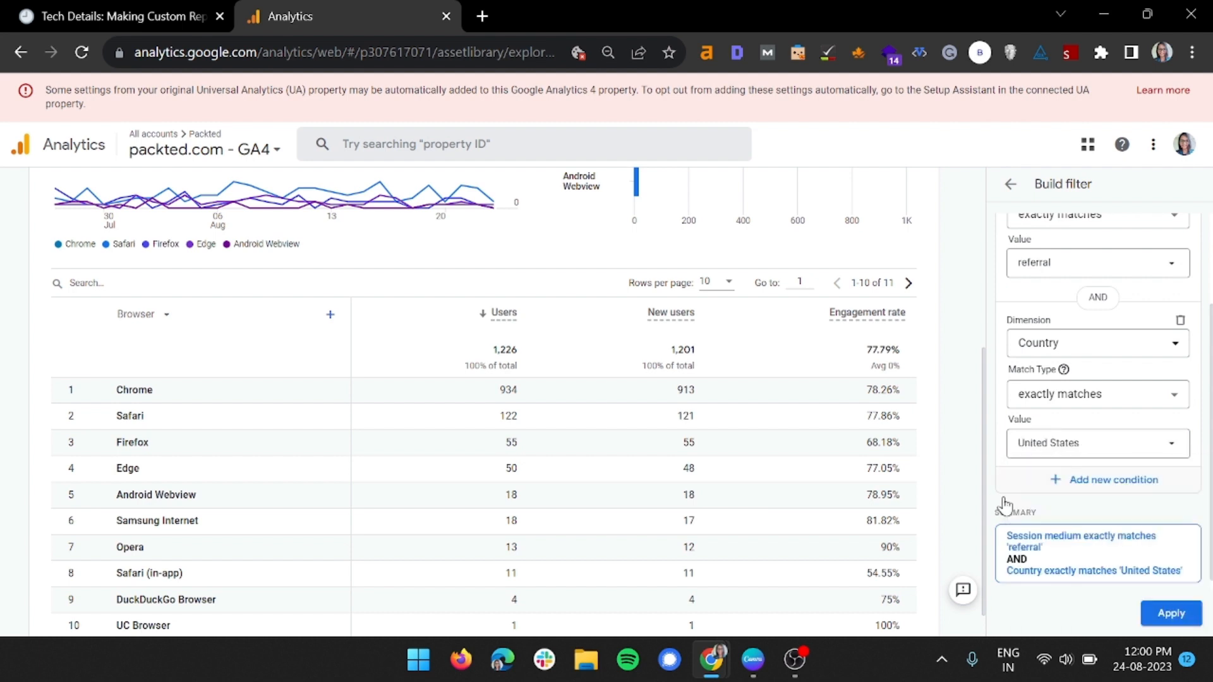
pyautogui.click(1174, 612)
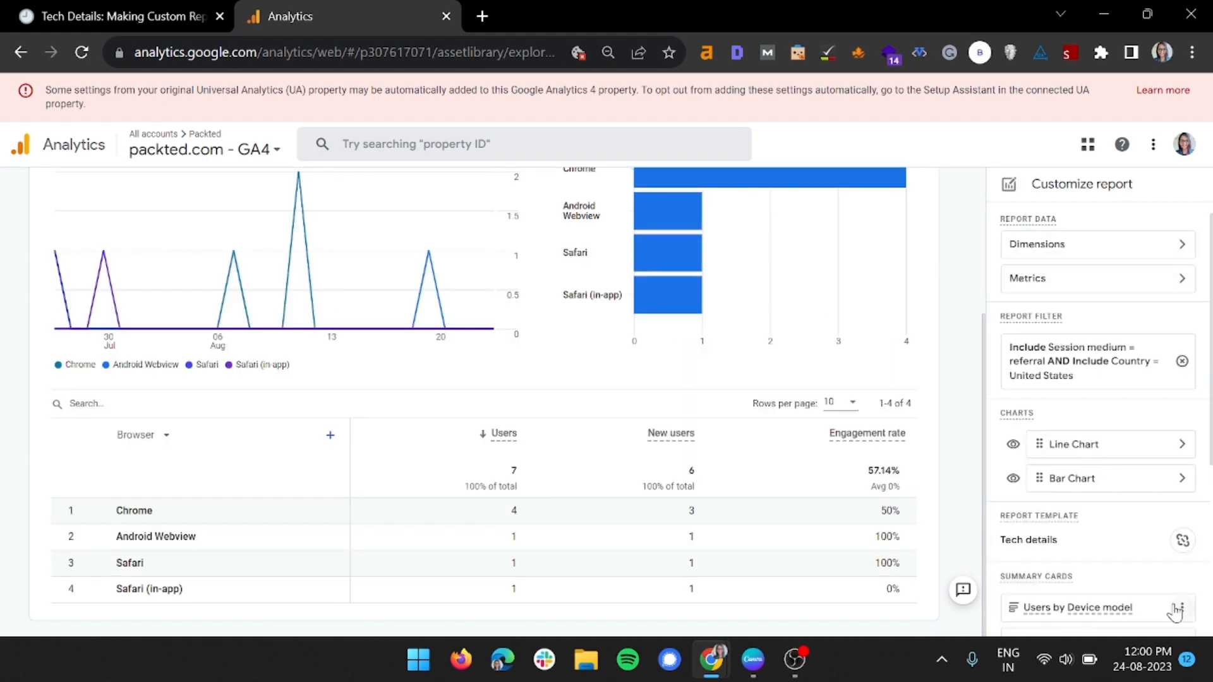
# - Hide the bar chart and add Device category from the platform dimensions as the table's secondary dimension
pyautogui.click(1013, 479)
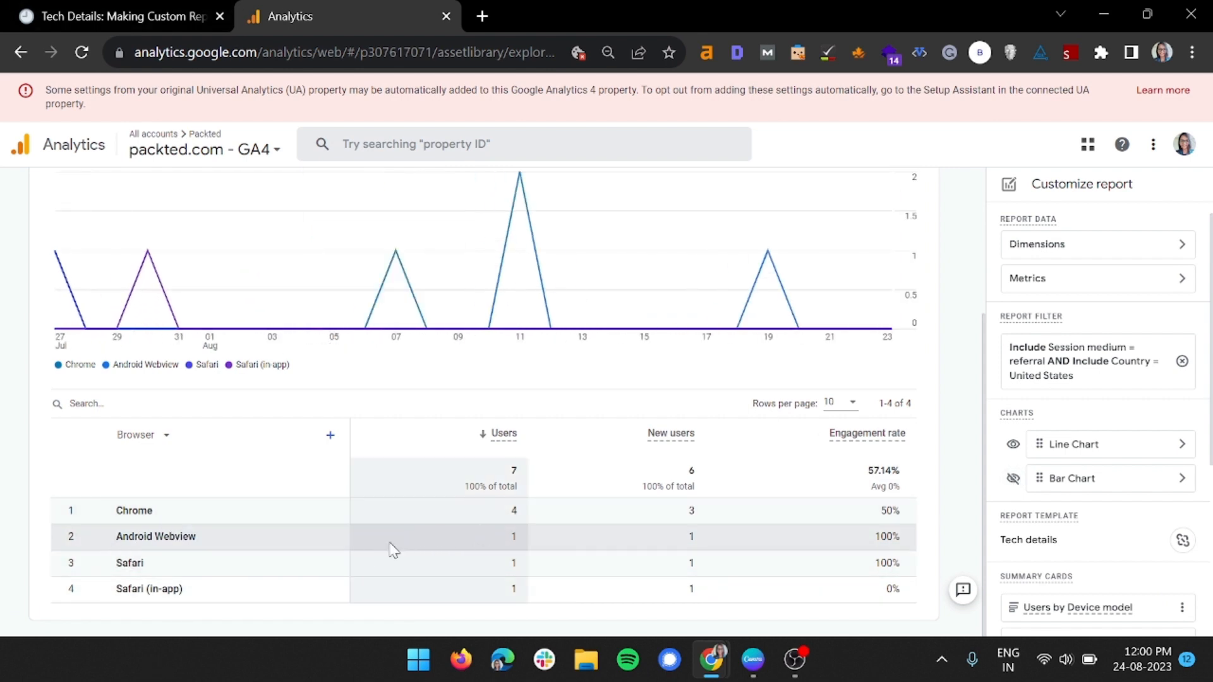
pyautogui.click(330, 435)
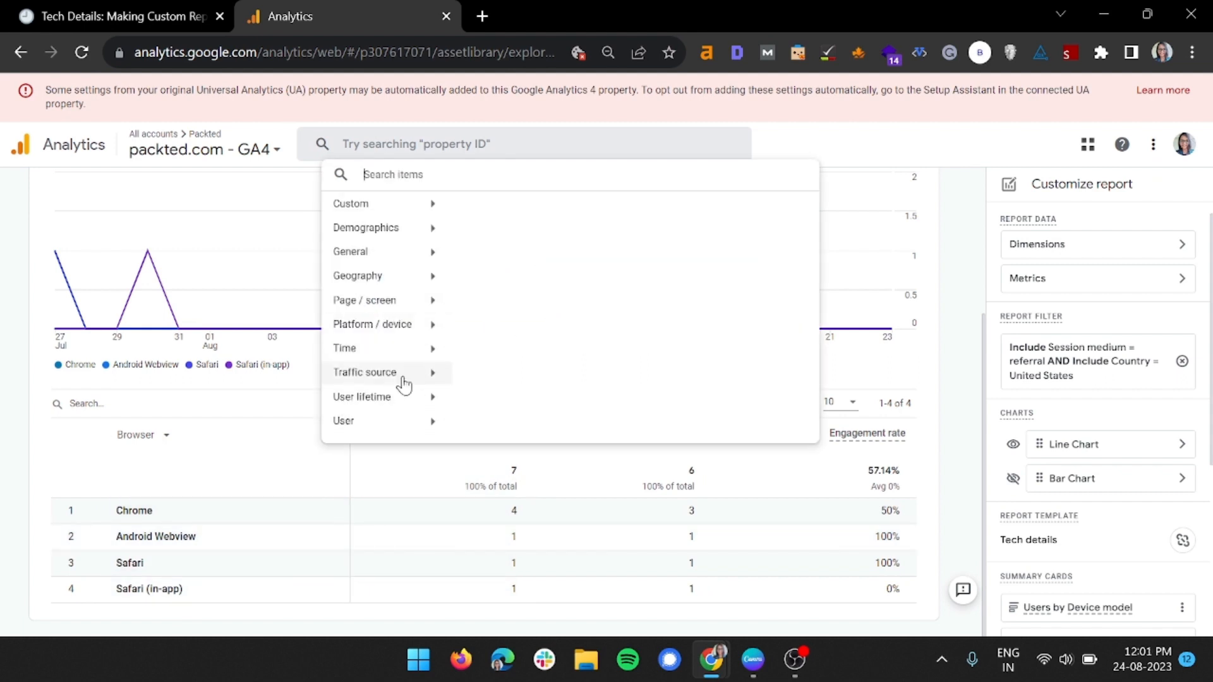
pyautogui.click(419, 324)
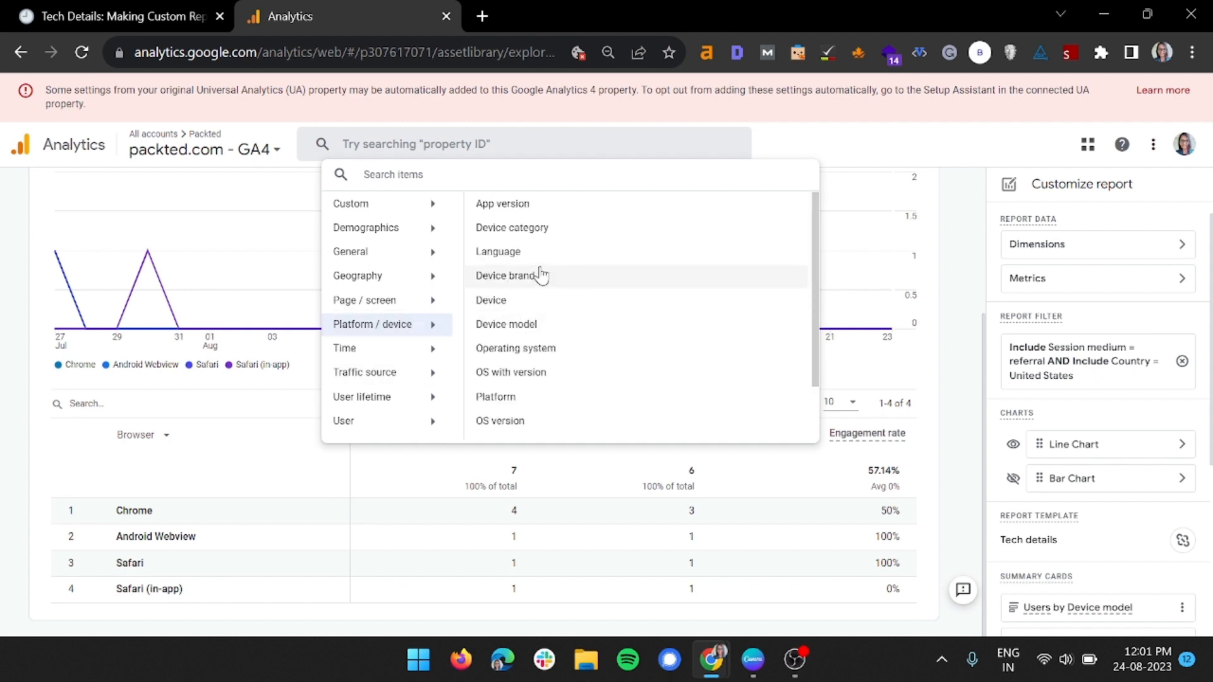
pyautogui.click(540, 233)
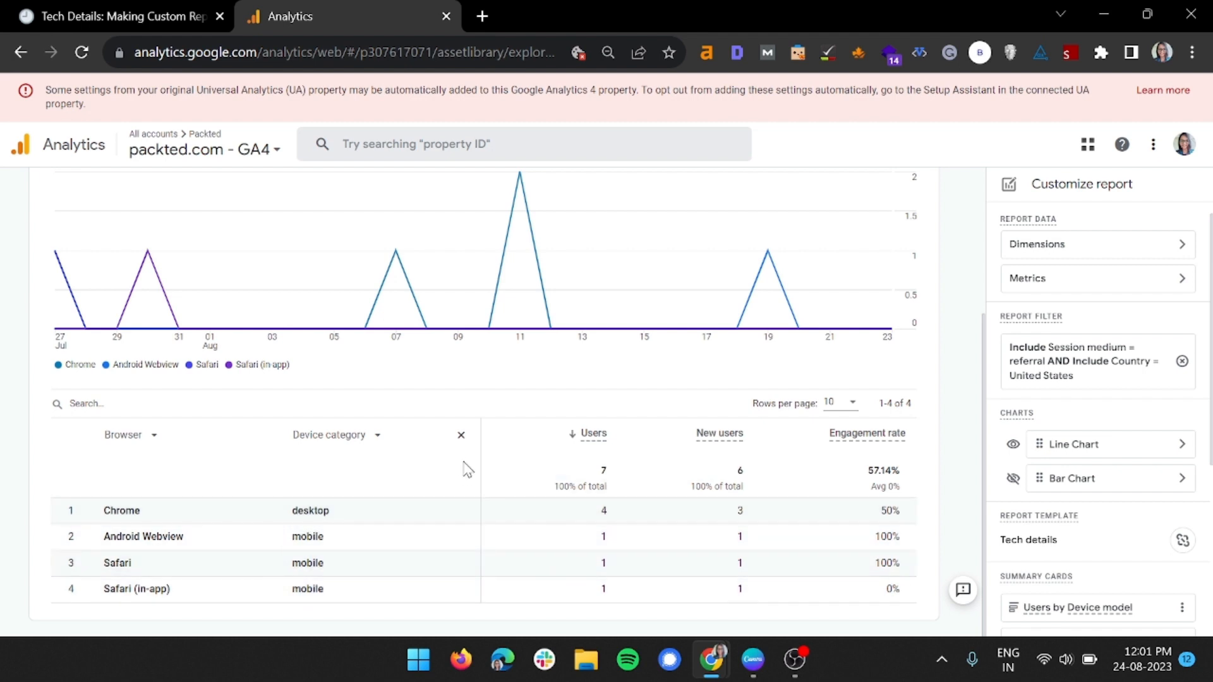
pyautogui.scroll(1, 464, 439)
pyautogui.scroll(3, 465, 438)
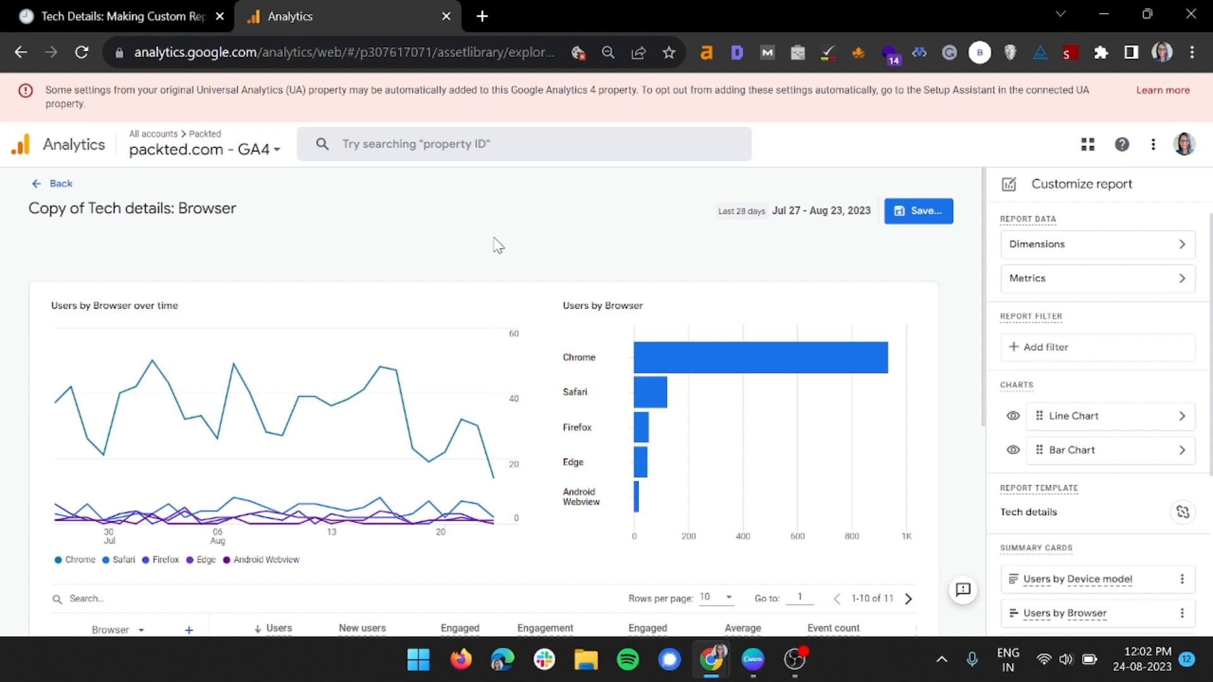
# - In the fresh Browser report copy, start a report filter with OS with version exactly matches Windows 10
pyautogui.click(1040, 349)
pyautogui.click(1059, 287)
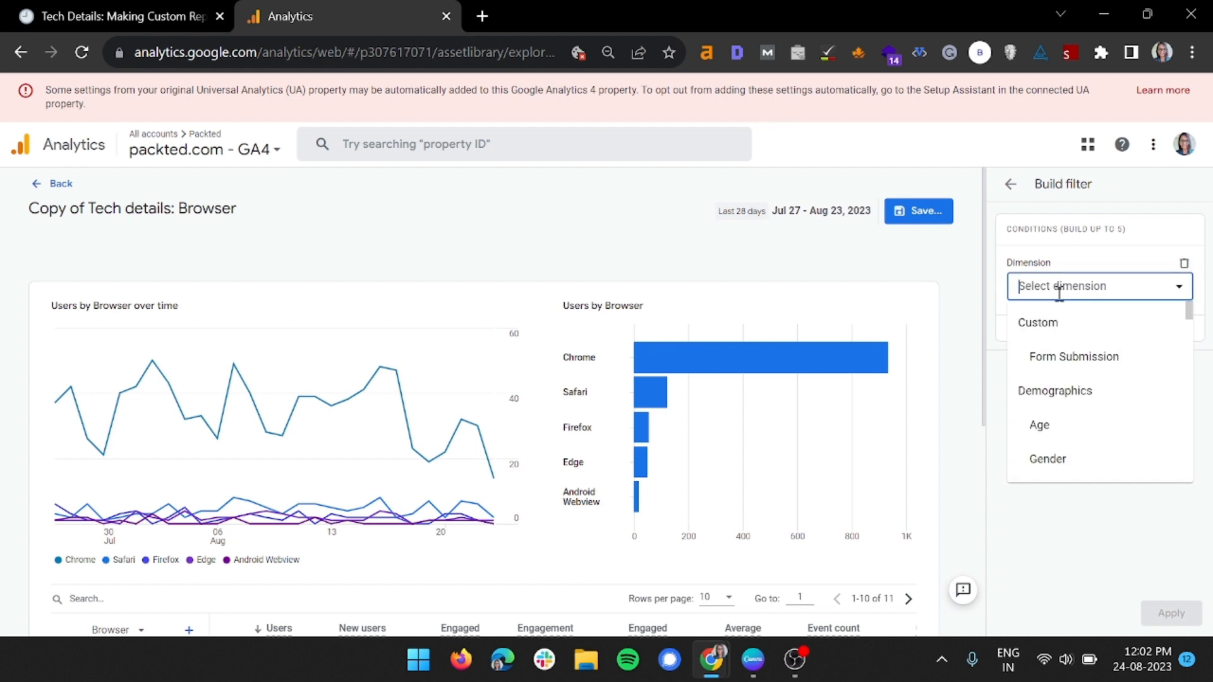
pyautogui.write('os')
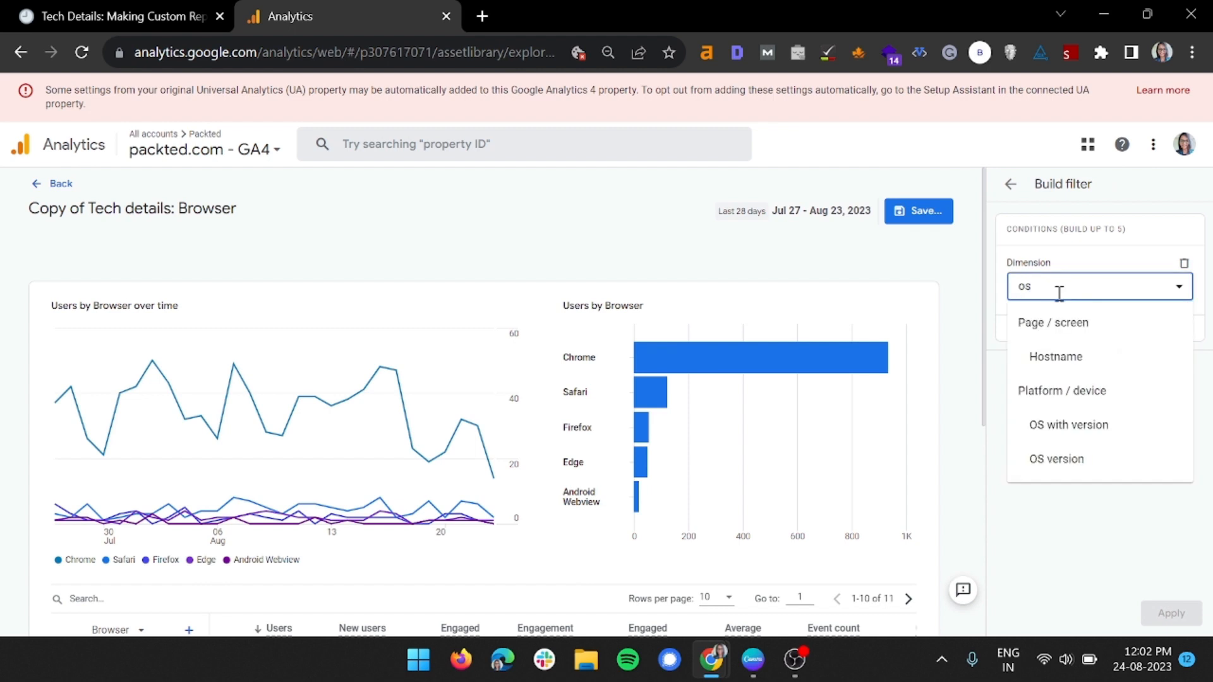
pyautogui.click(1068, 356)
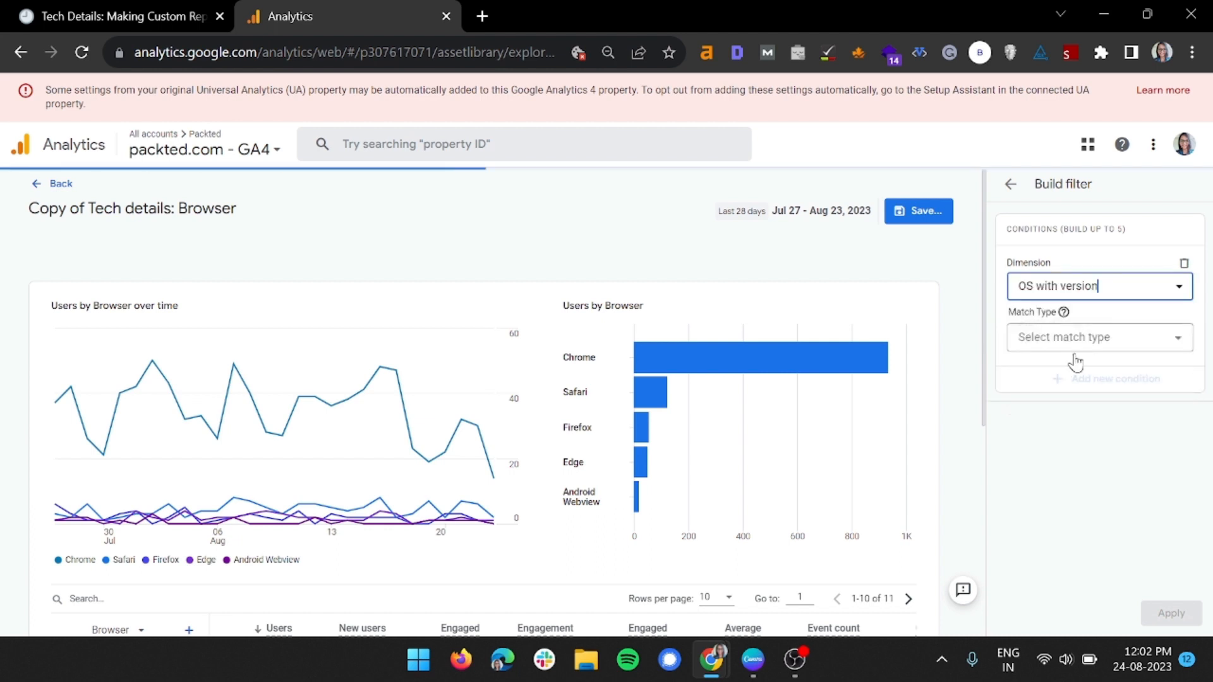
pyautogui.click(1079, 349)
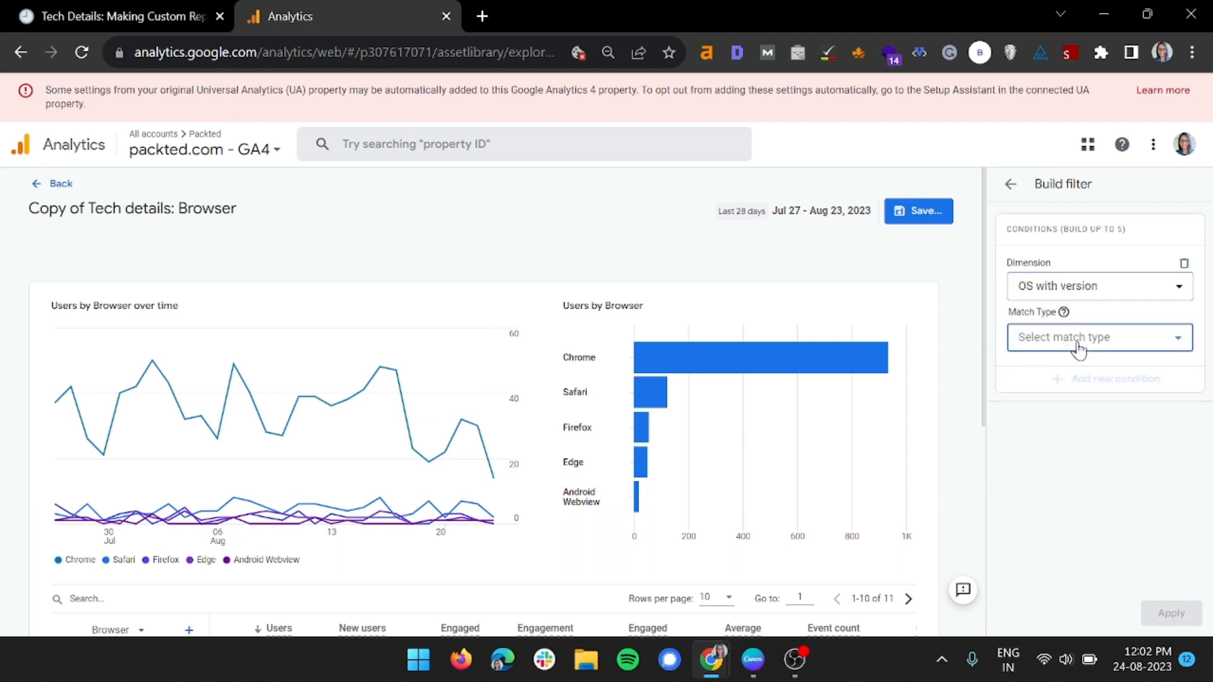
pyautogui.click(1078, 375)
pyautogui.click(1076, 388)
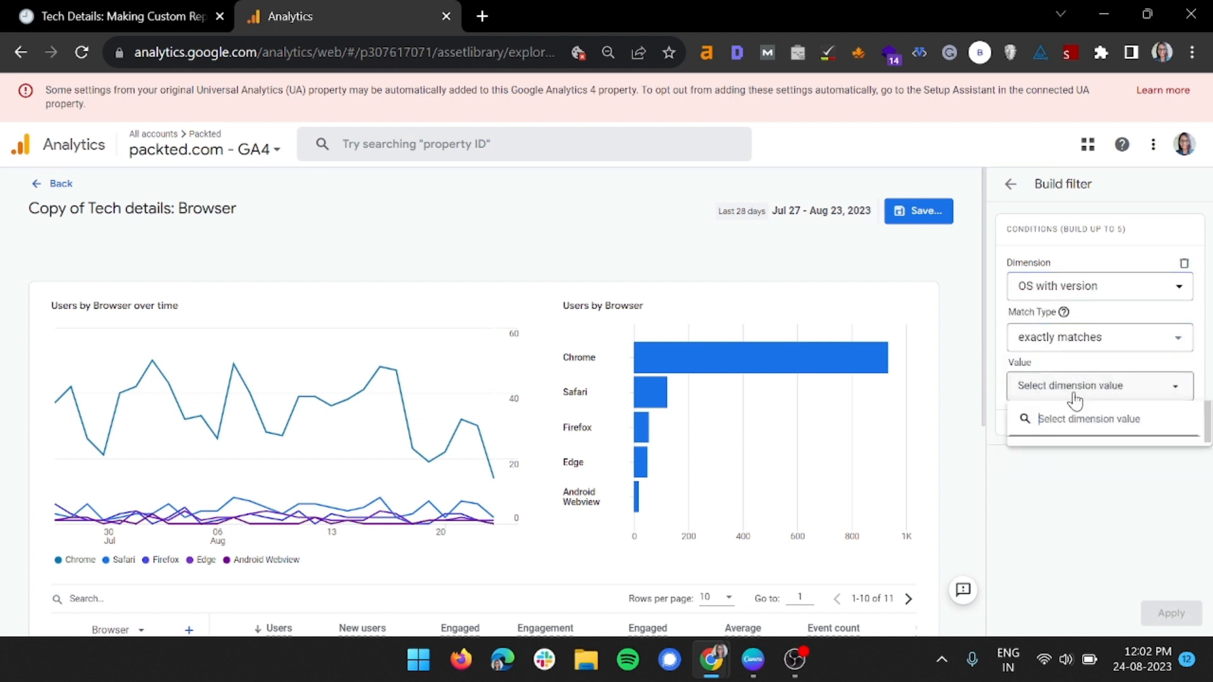
pyautogui.click(1074, 456)
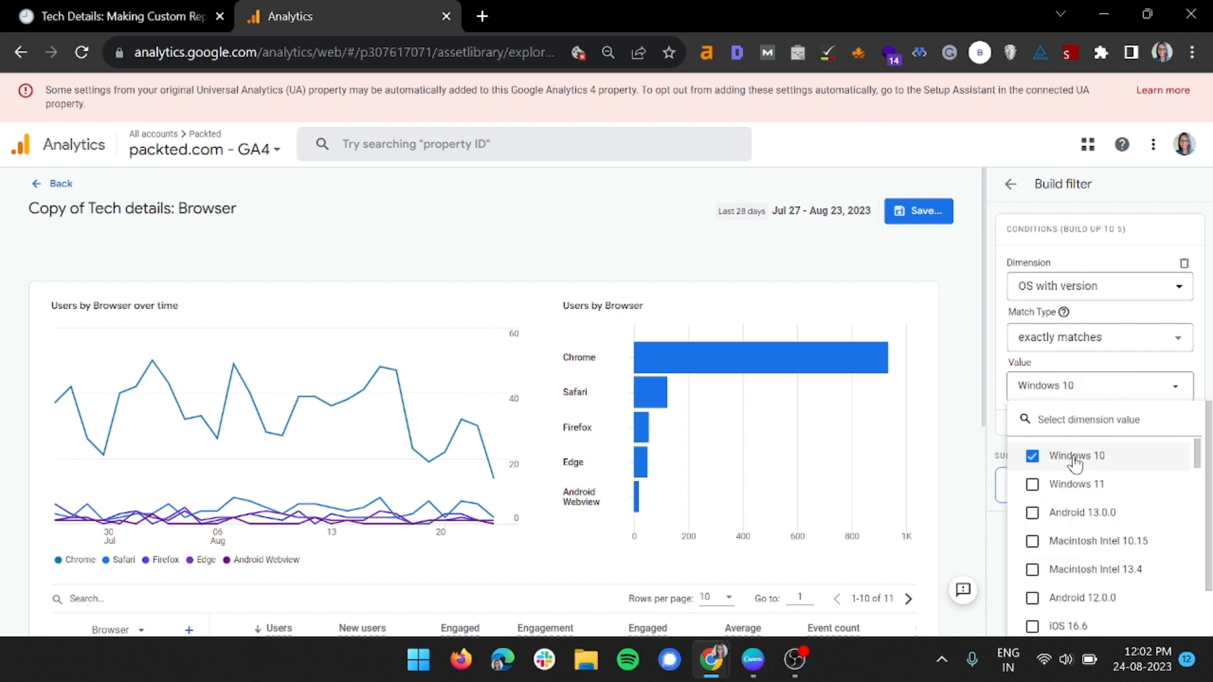
pyautogui.click(1030, 393)
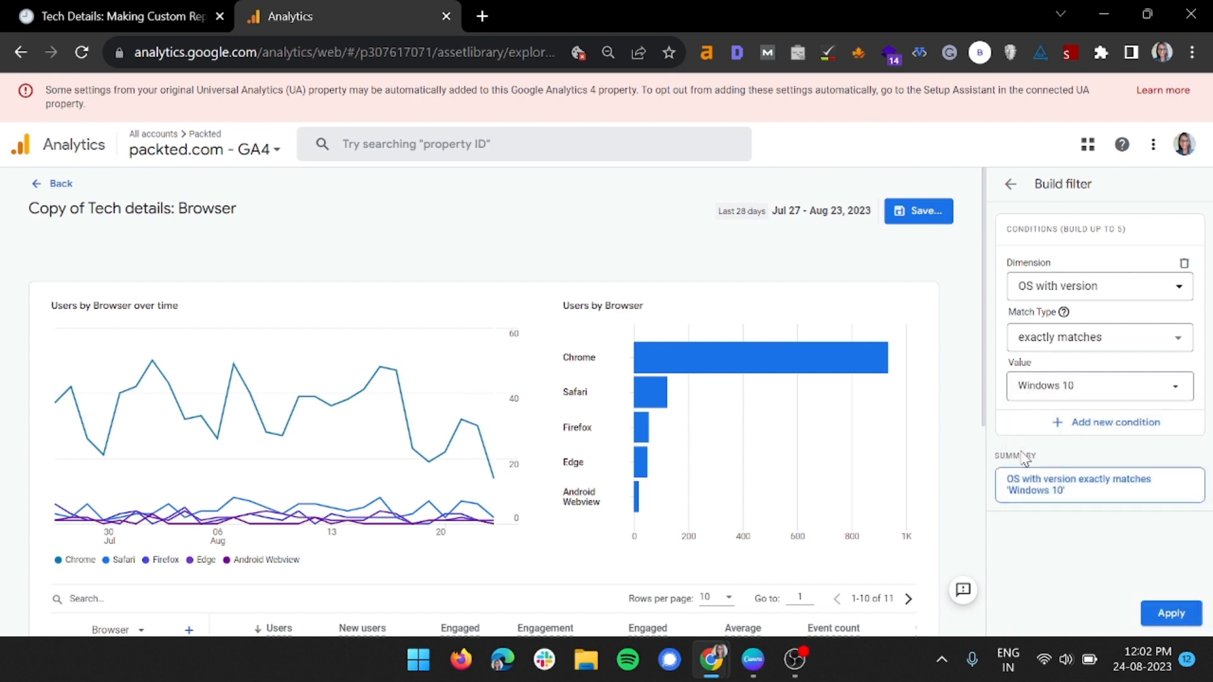
# - Add a second filter condition where Gender exactly matches male
pyautogui.click(1057, 424)
pyautogui.click(1059, 465)
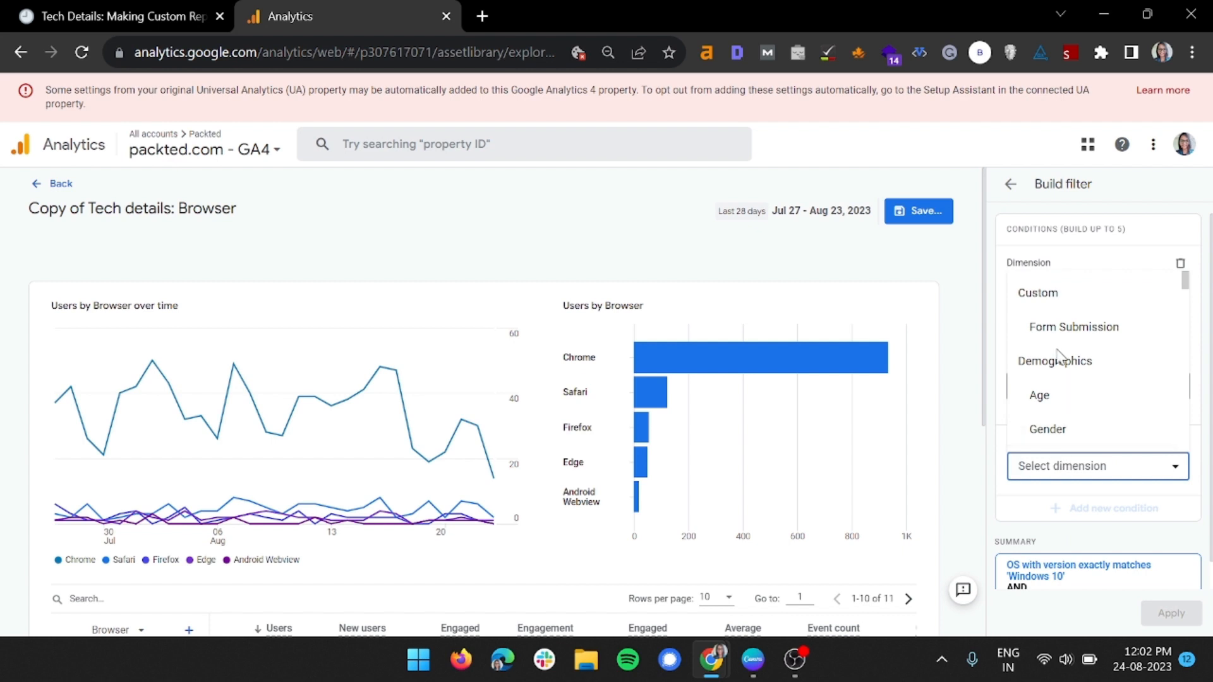
pyautogui.click(1046, 433)
pyautogui.click(1042, 518)
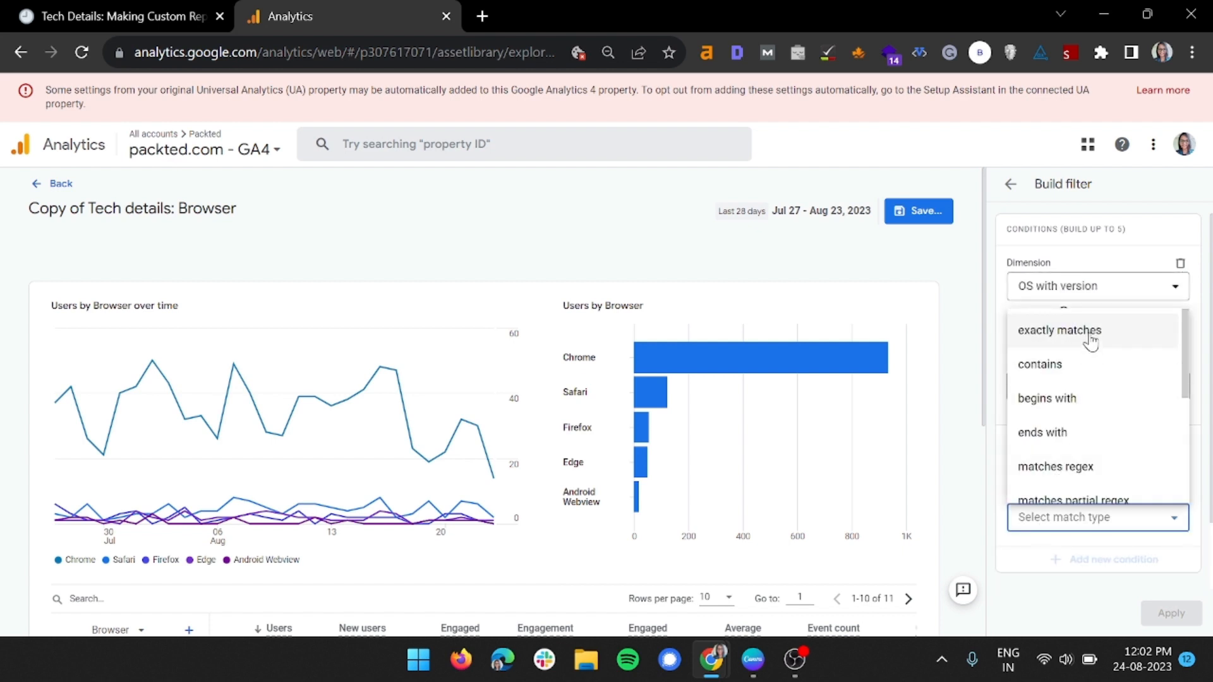
pyautogui.click(1062, 331)
pyautogui.scroll(-2, 1080, 458)
pyautogui.click(1068, 442)
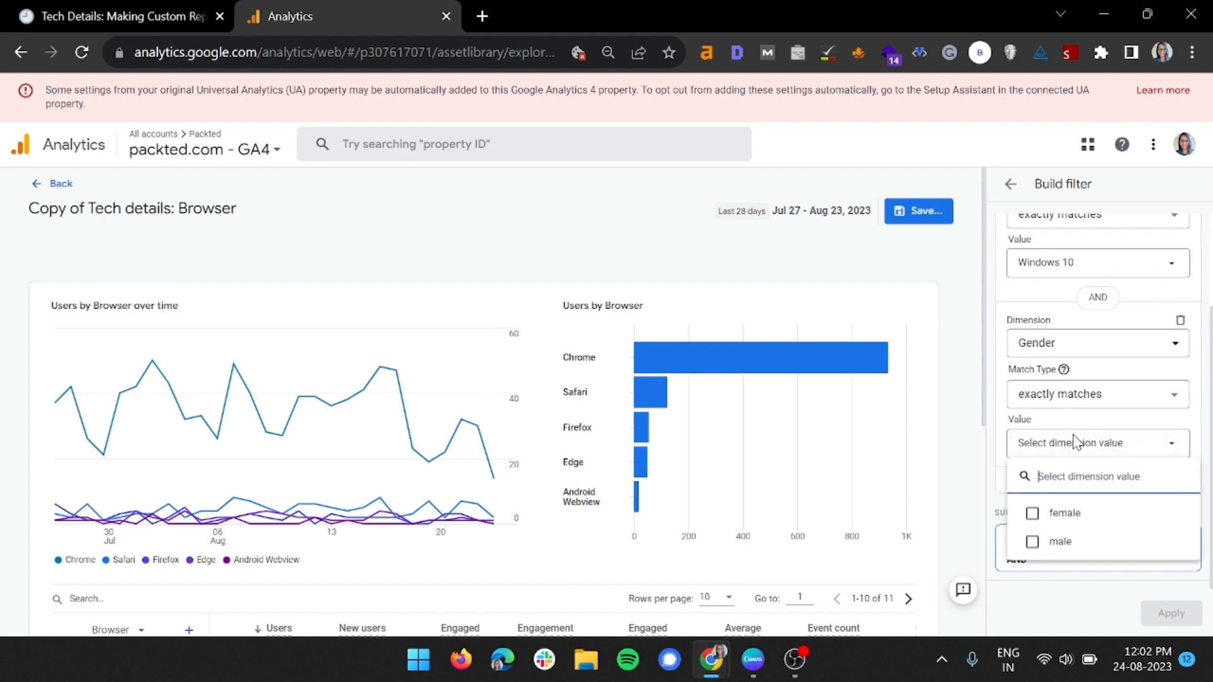
pyautogui.click(1056, 541)
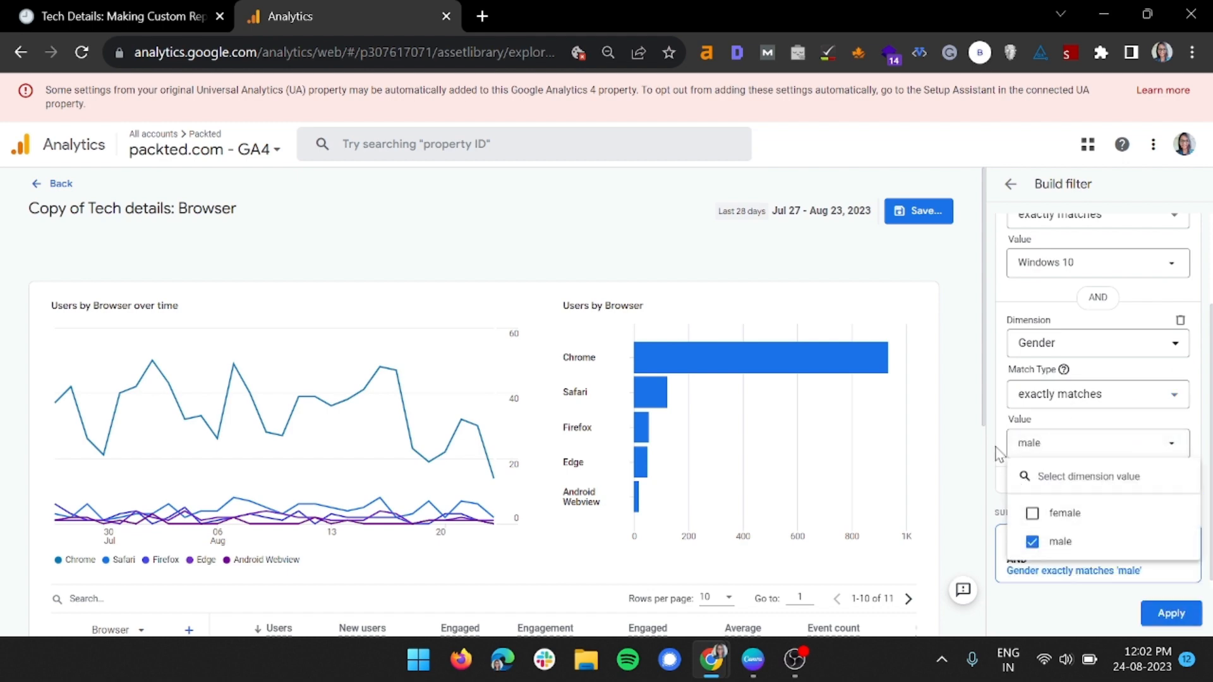
pyautogui.click(1003, 461)
# - Add a third filter condition on the Country dimension with the match type exactly matches
pyautogui.click(1042, 482)
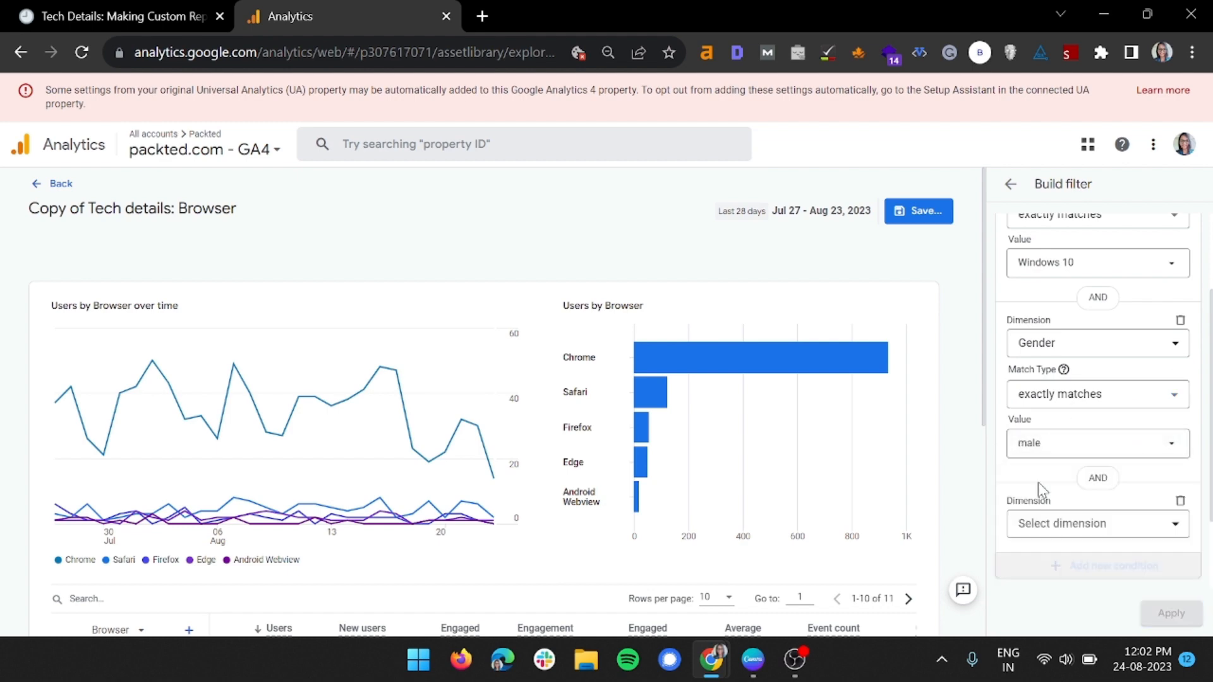
pyautogui.click(1046, 524)
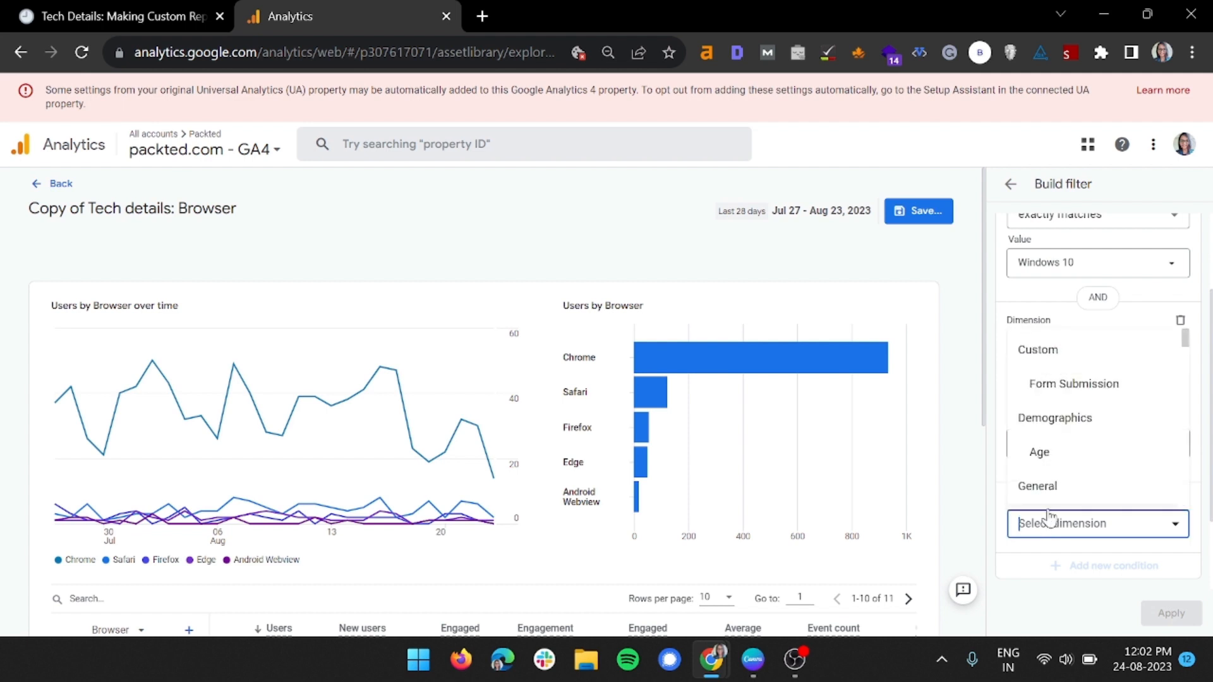
pyautogui.write('country')
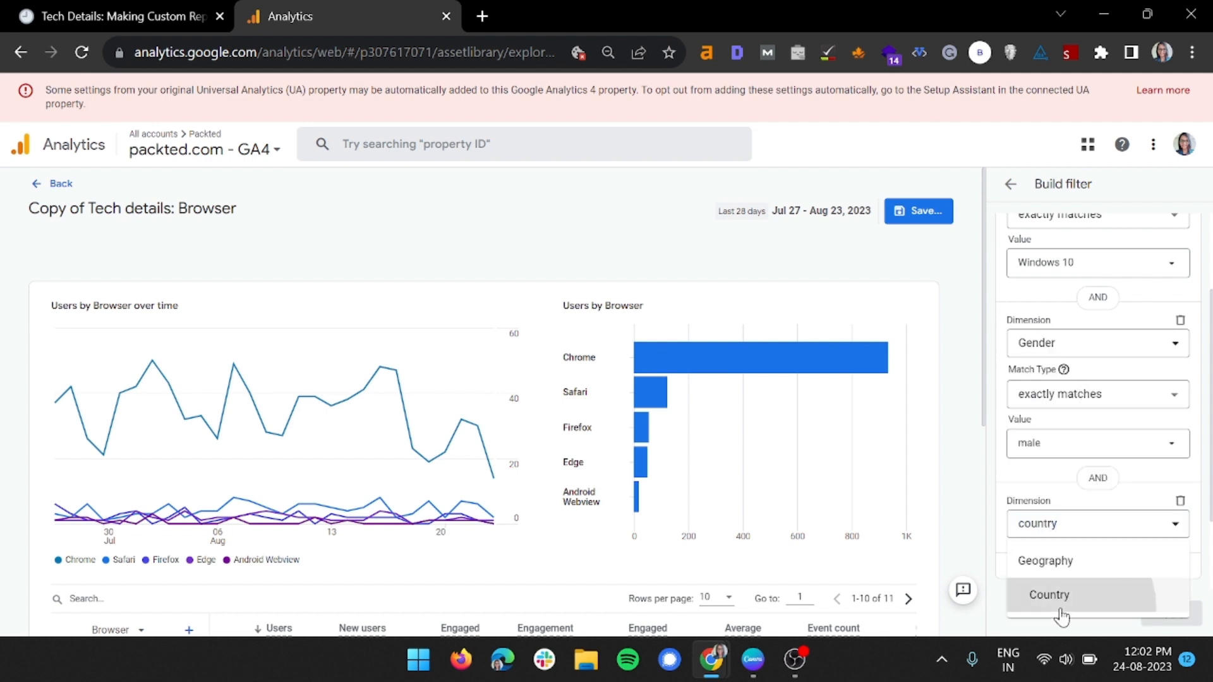
pyautogui.click(1067, 594)
pyautogui.click(1066, 599)
pyautogui.scroll(-2, 1069, 534)
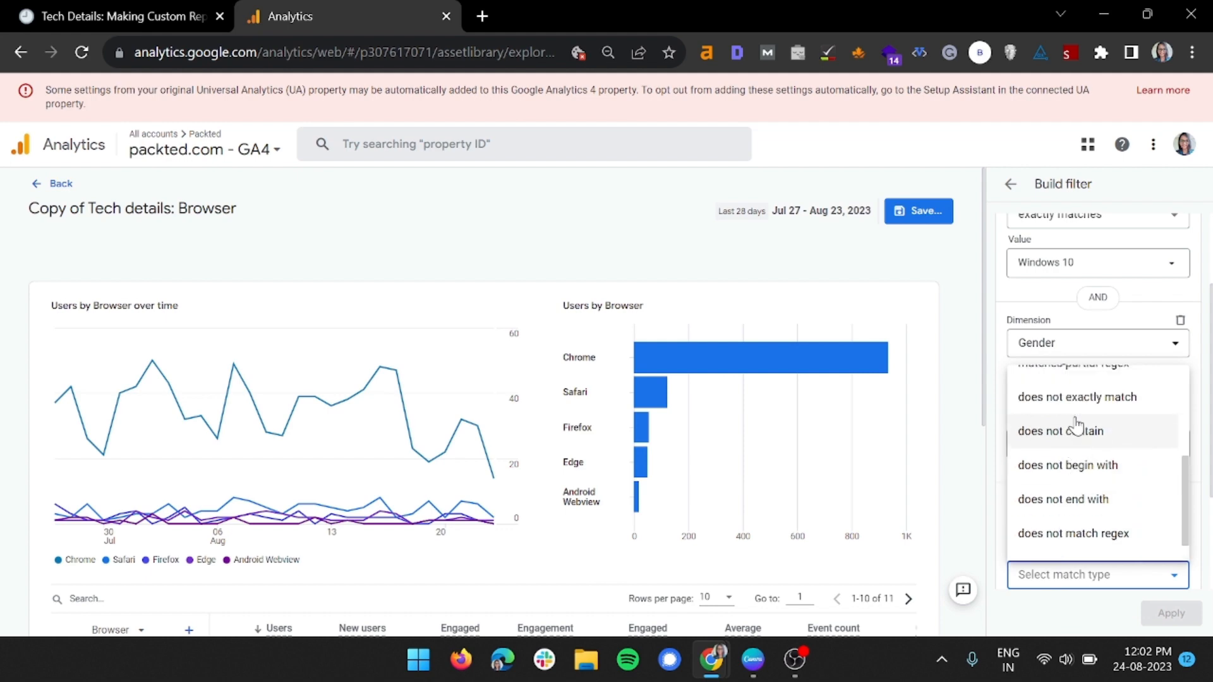
pyautogui.scroll(4, 1074, 425)
pyautogui.click(1015, 390)
pyautogui.scroll(-3, 1087, 467)
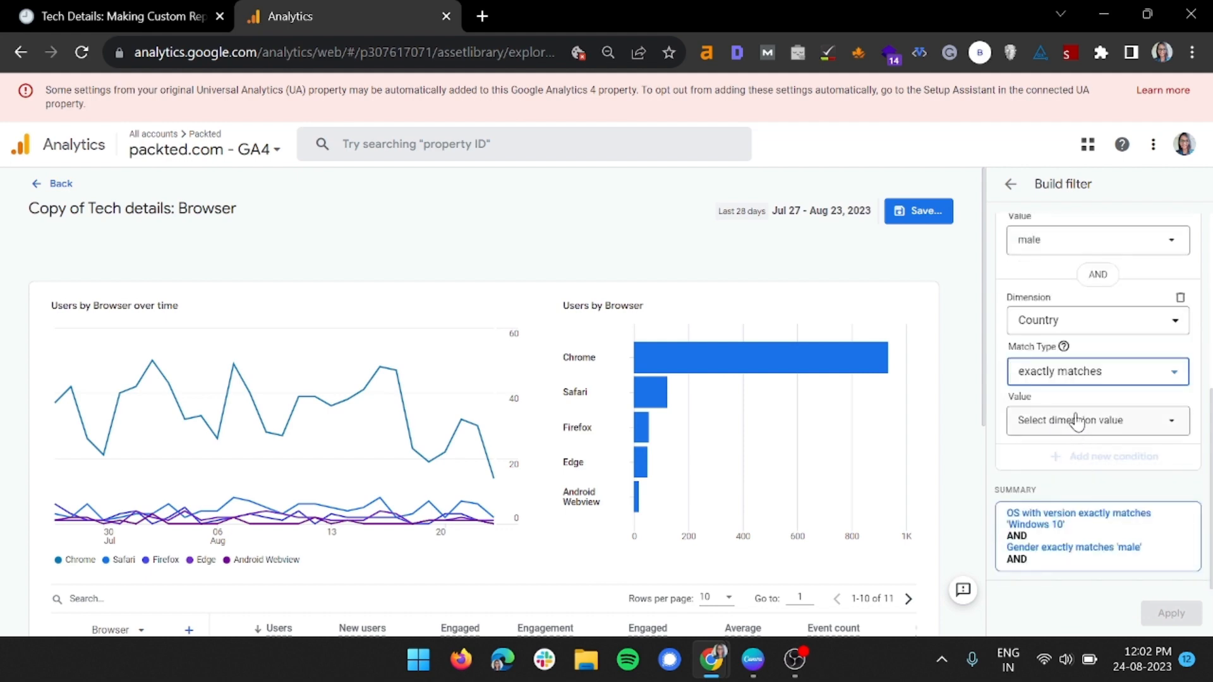
# - Change the Country condition's match type to does not exactly match and choose United States as its value
pyautogui.click(1078, 379)
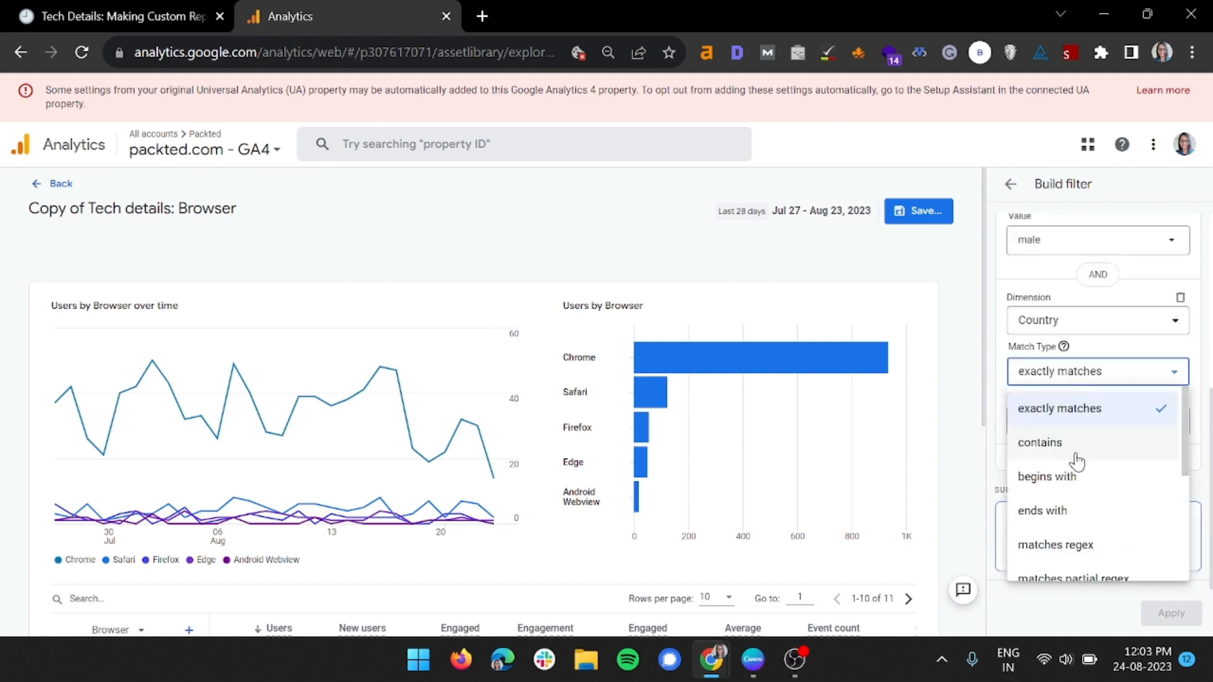
pyautogui.scroll(-4, 1076, 463)
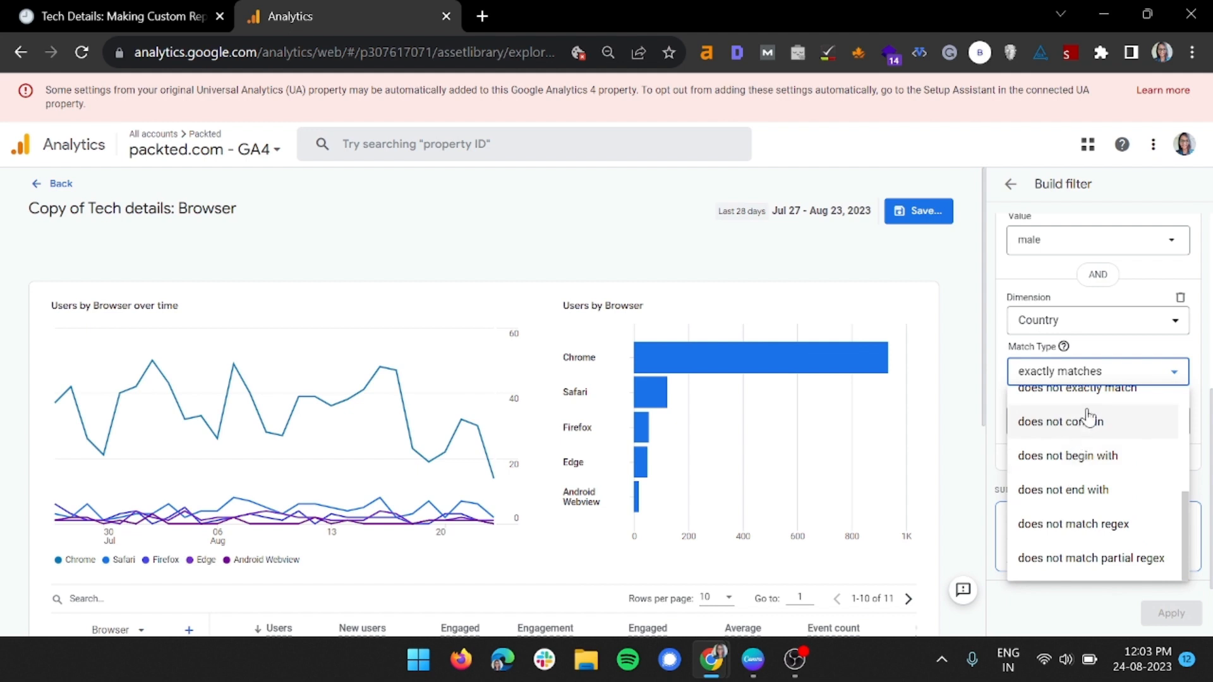
pyautogui.scroll(1, 1083, 435)
pyautogui.click(1084, 418)
pyautogui.click(1085, 432)
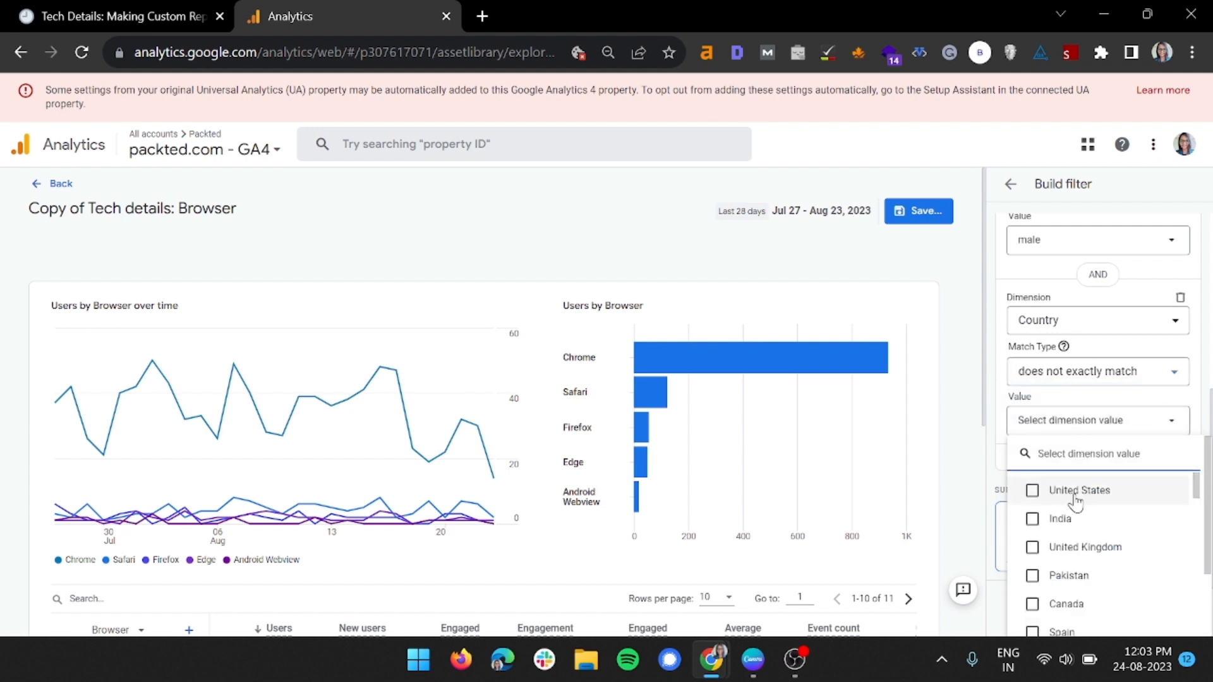
pyautogui.click(1037, 492)
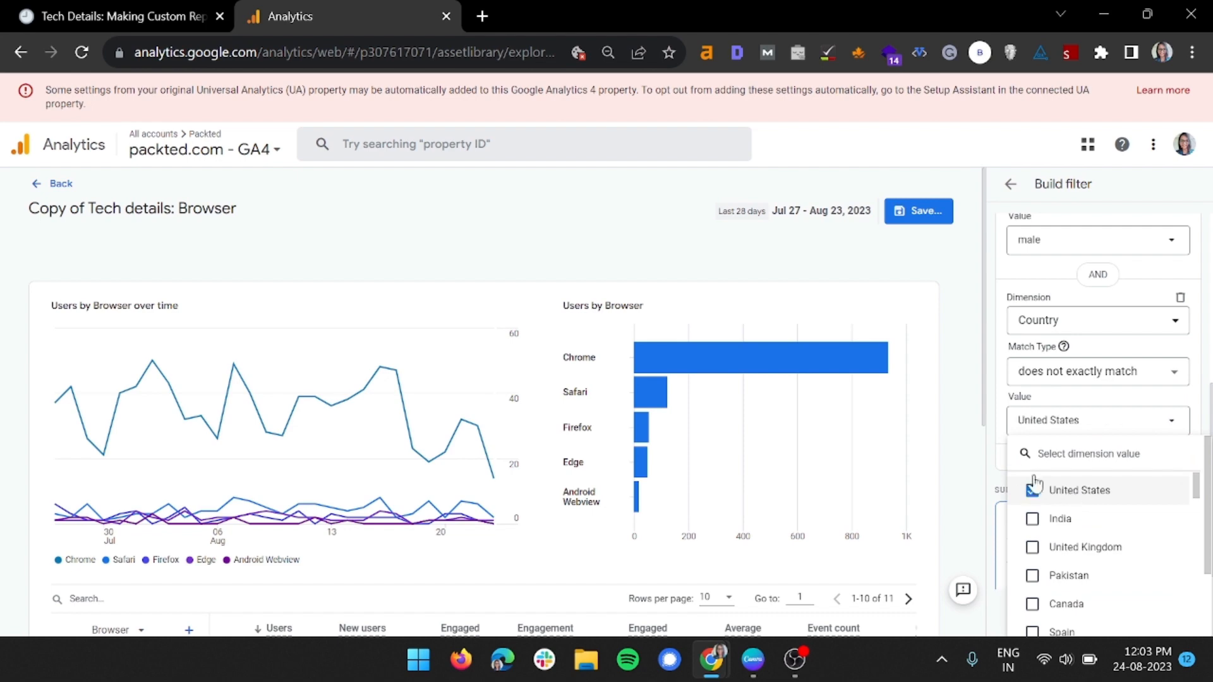
pyautogui.click(1002, 447)
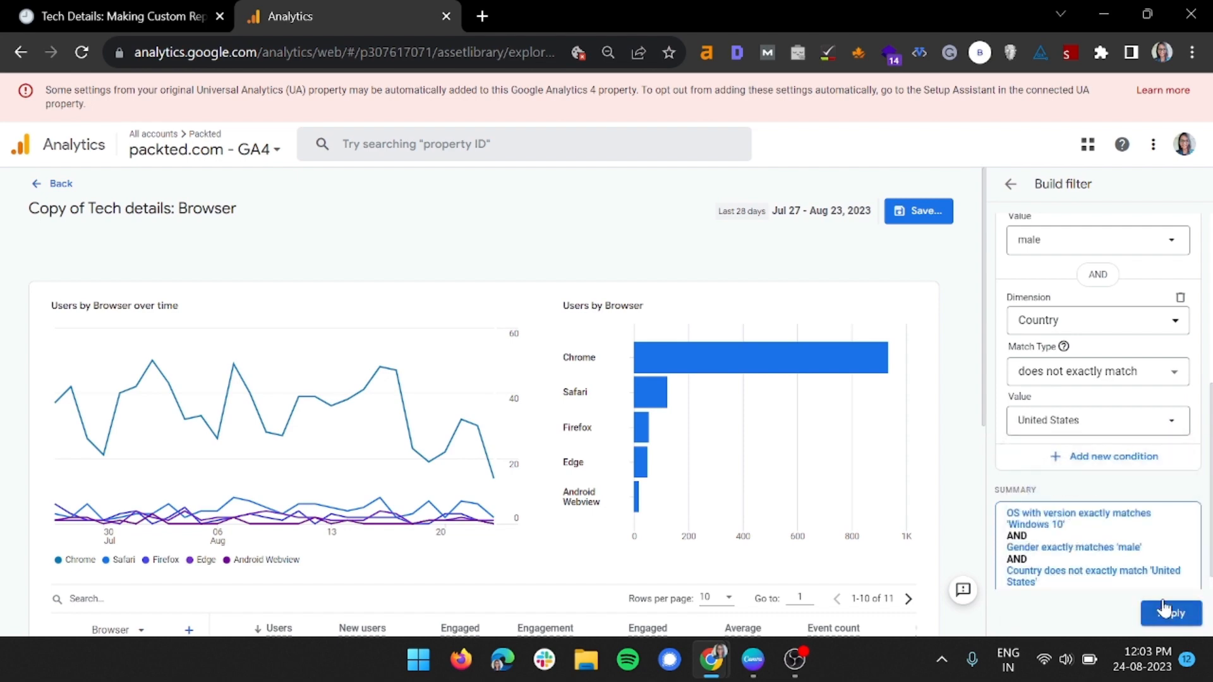
# - Apply the three-condition filter to the report and hide its bar chart
pyautogui.scroll(5, 1078, 483)
pyautogui.scroll(-6, 1079, 478)
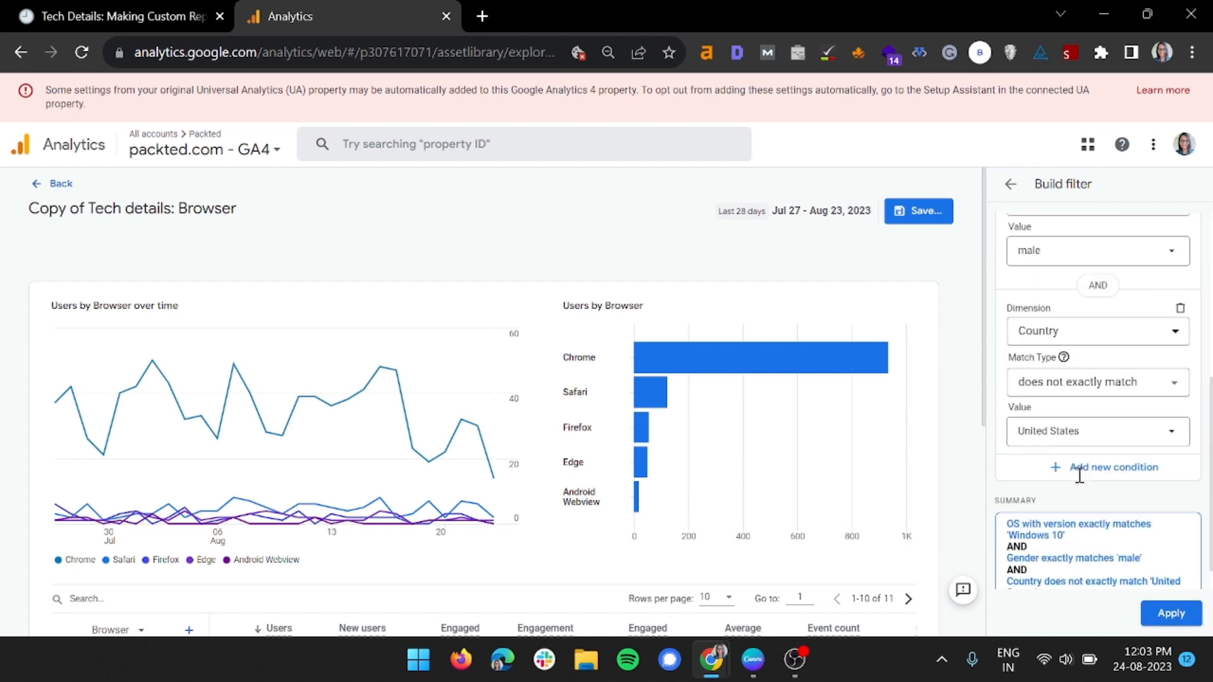
pyautogui.click(1172, 613)
pyautogui.scroll(-2, 653, 547)
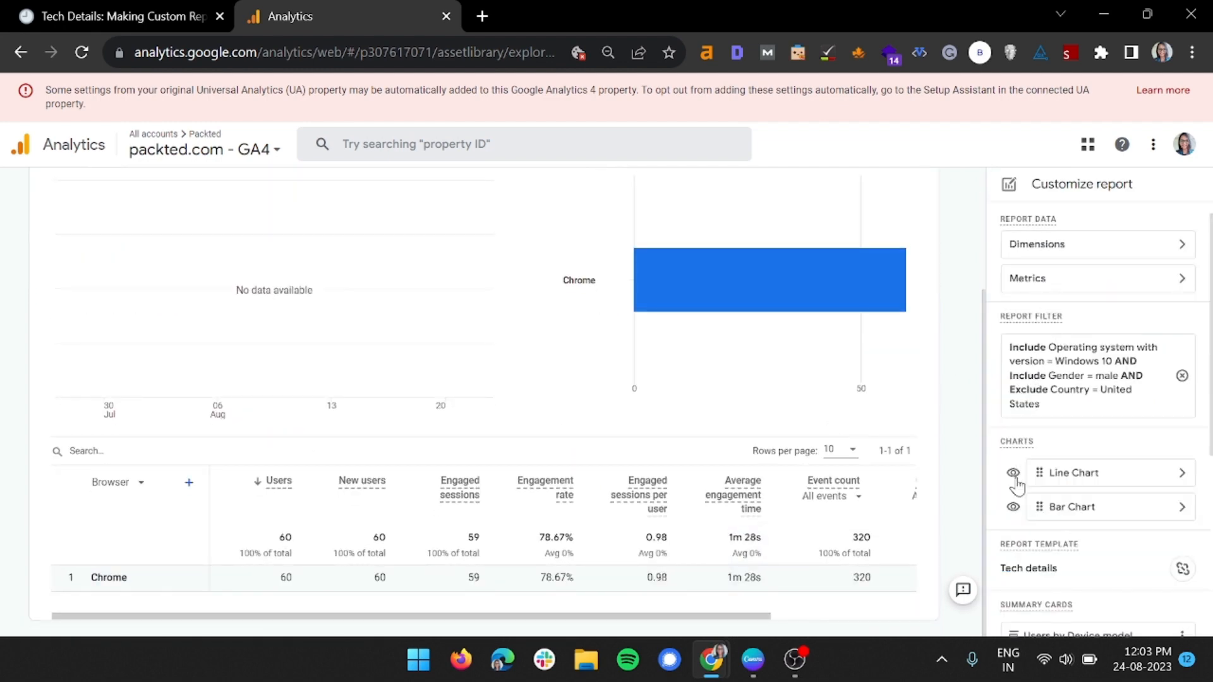
pyautogui.click(1014, 507)
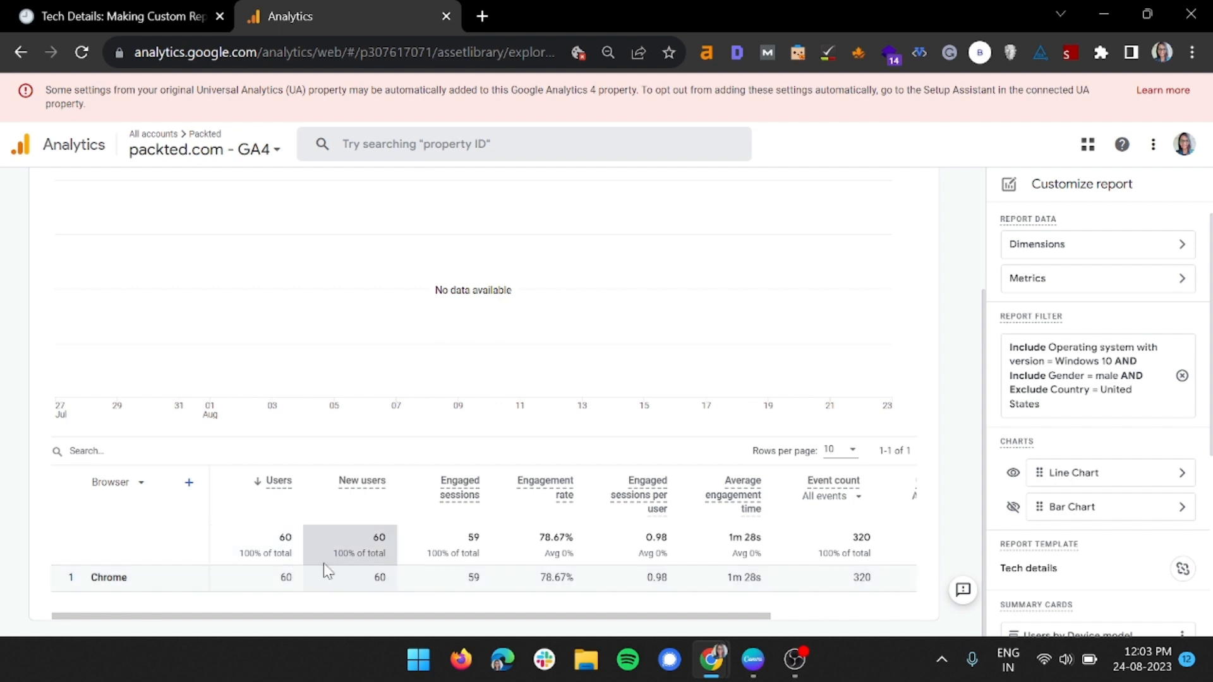
# - Set the report's metrics to Users, New users, Sessions and Engaged sessions, in that order, removing all other metrics
pyautogui.click(1082, 276)
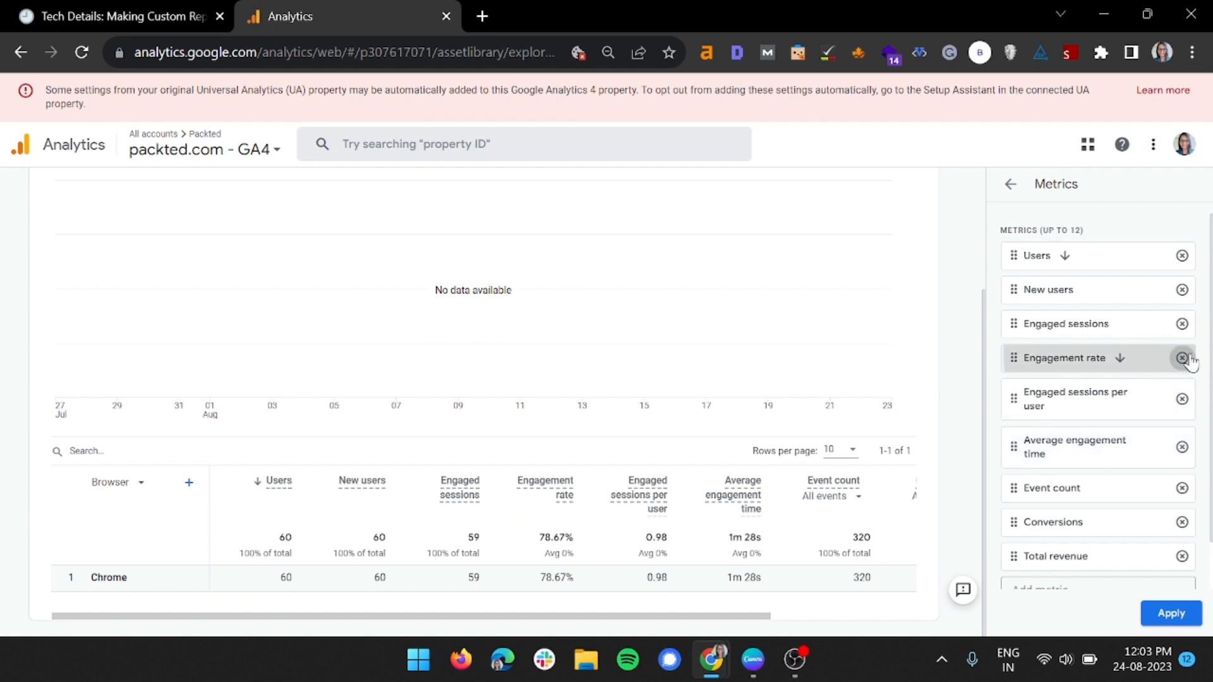
pyautogui.click(1087, 367)
pyautogui.write('session')
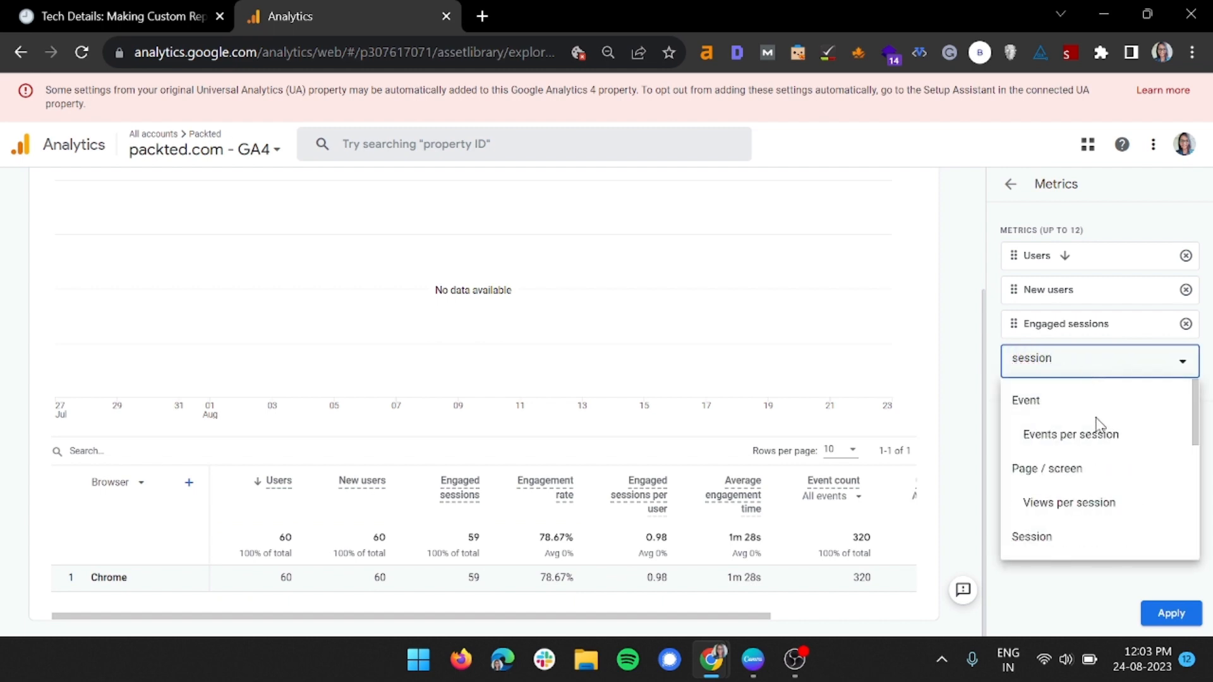
pyautogui.scroll(-3, 1090, 430)
pyautogui.click(1080, 437)
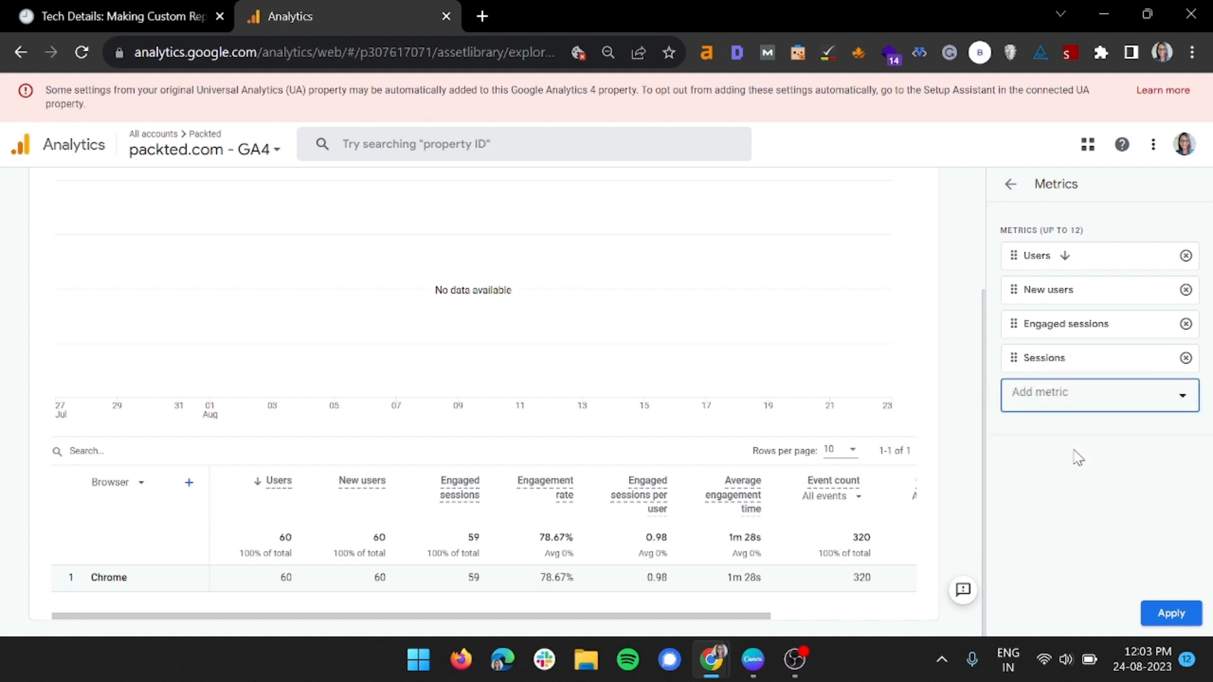
pyautogui.moveTo(1108, 364); pyautogui.dragTo(1108, 313)
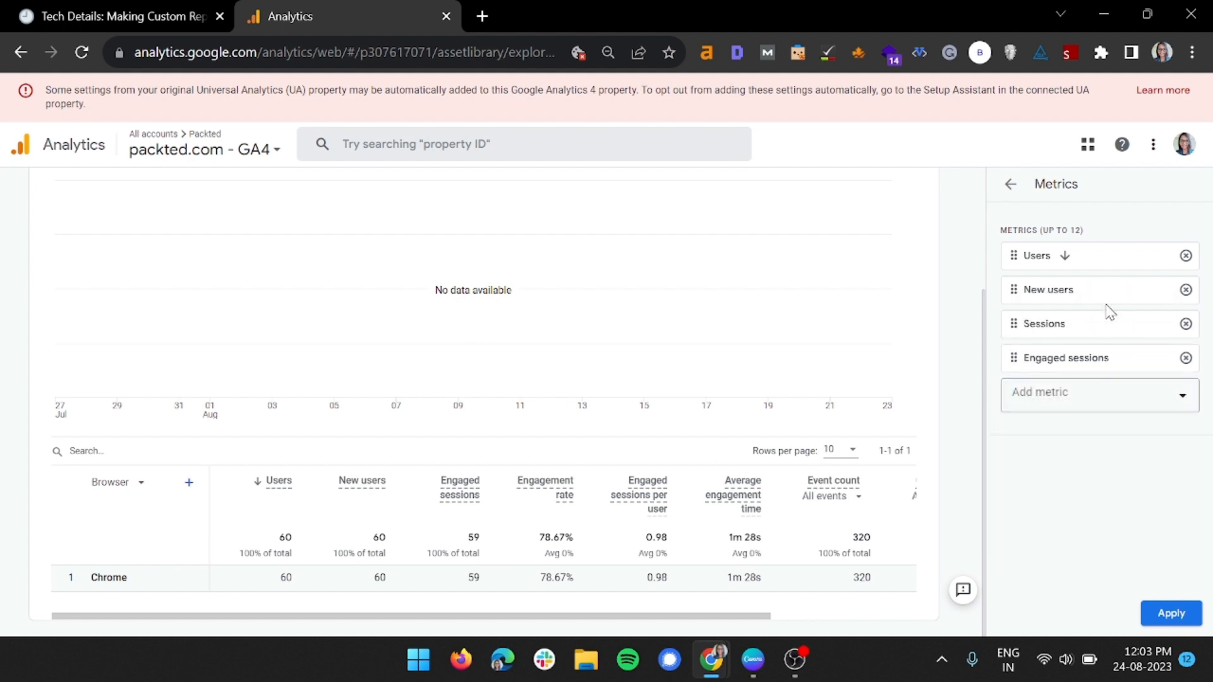
pyautogui.click(1166, 616)
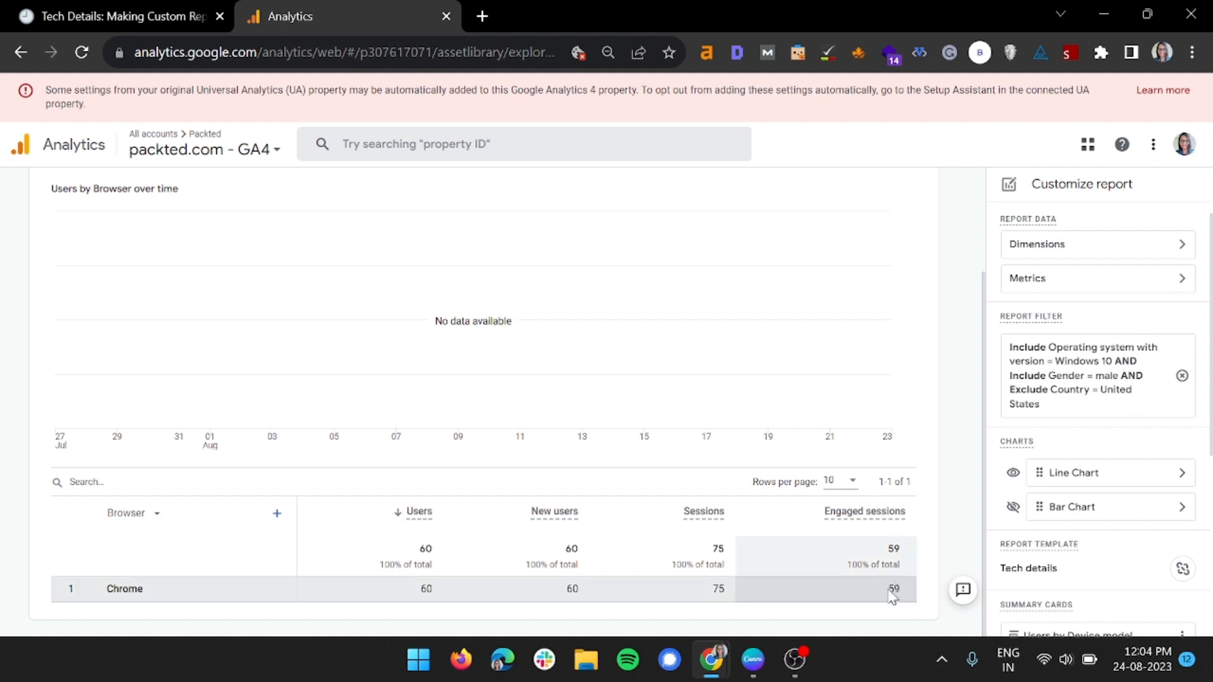
pyautogui.scroll(2, 566, 467)
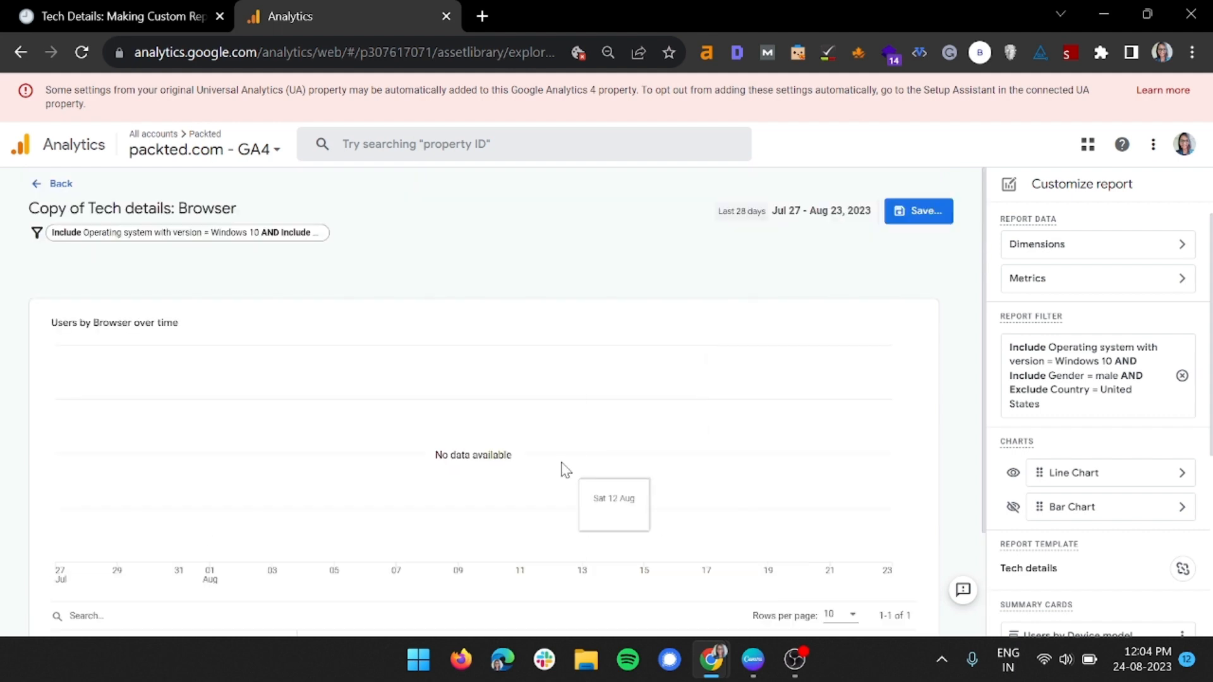
pyautogui.scroll(-2, 341, 460)
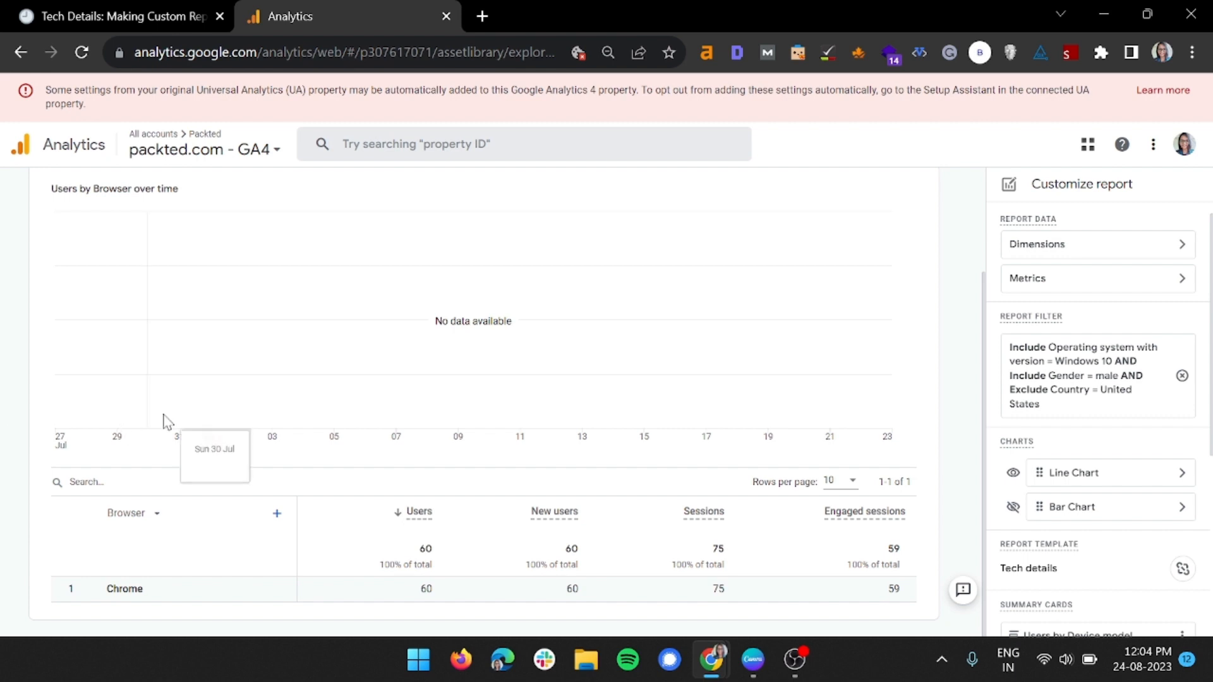
pyautogui.scroll(2, 165, 421)
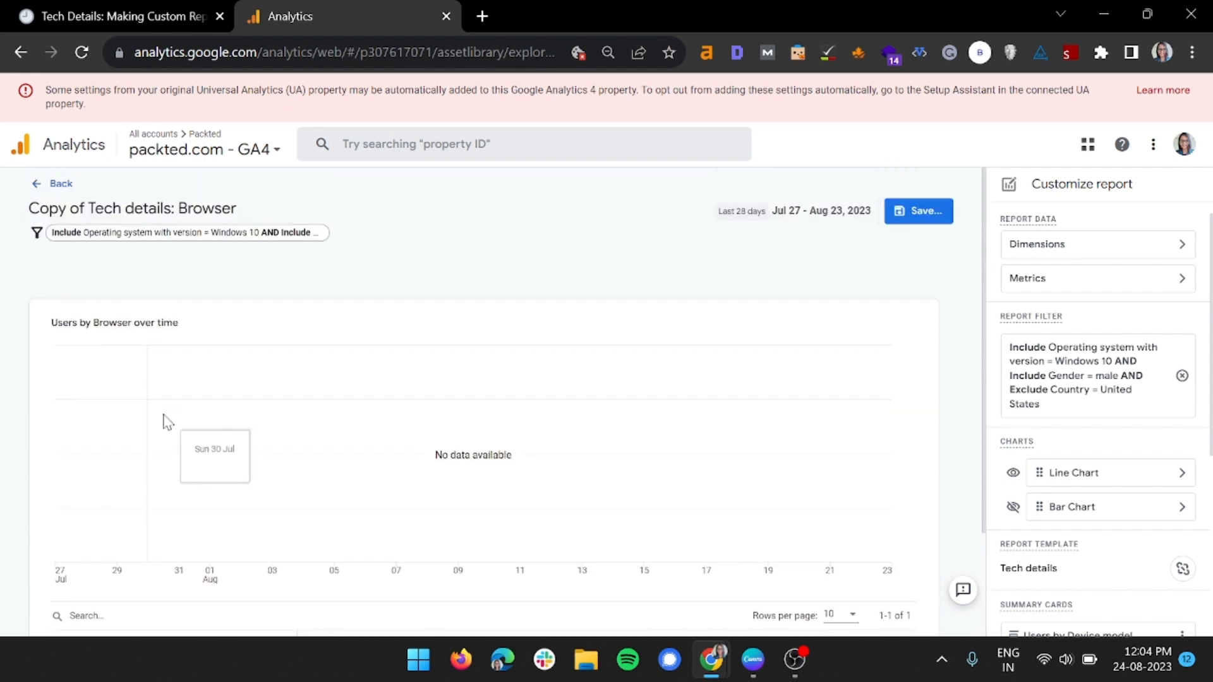